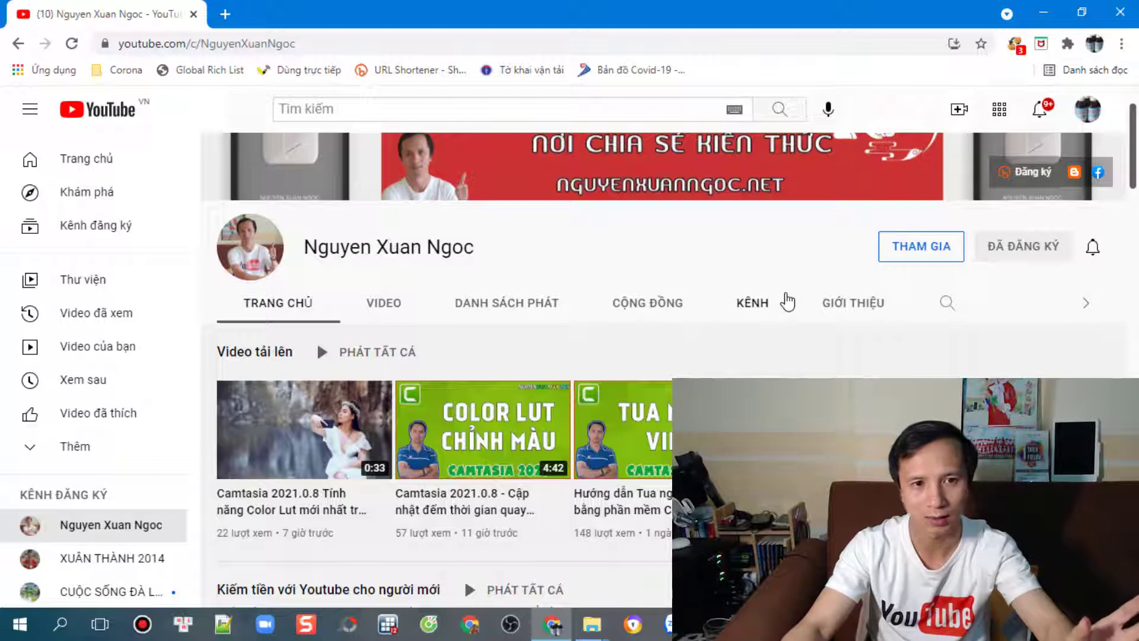
{"action": "scroll", "coordinate": [788, 302], "scroll_direction": "up", "scroll_amount": 2}
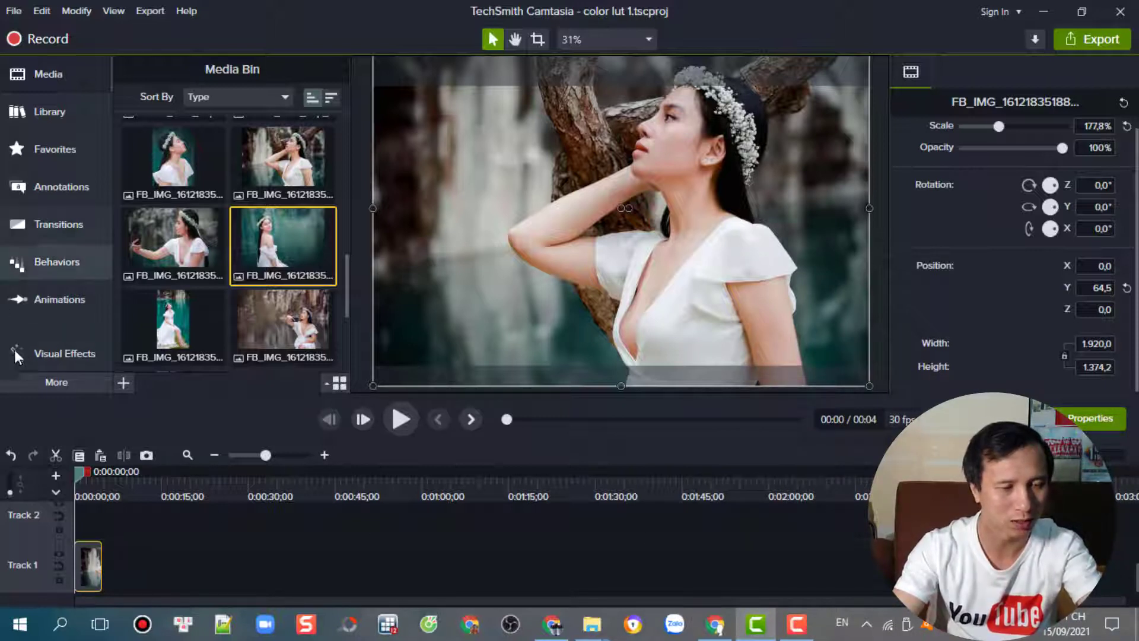
- Show the collection of visual effects that contains the Color LUT effect
{"action": "left_click", "coordinate": [51, 350]}
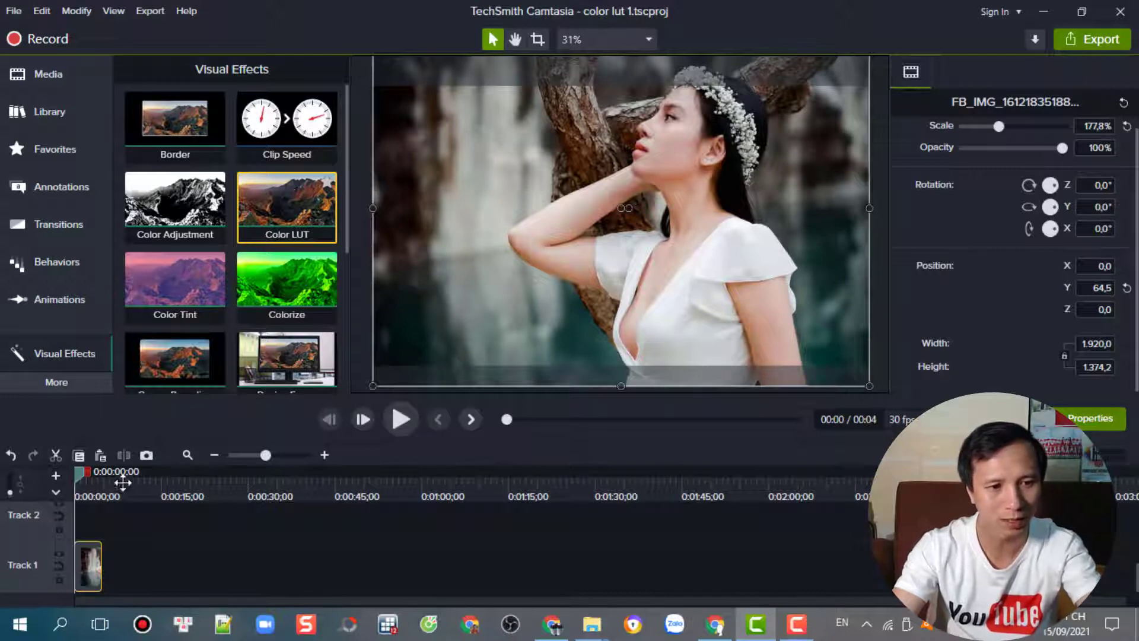
{"action": "left_click_drag", "start_coordinate": [123, 483], "coordinate": [86, 571]}
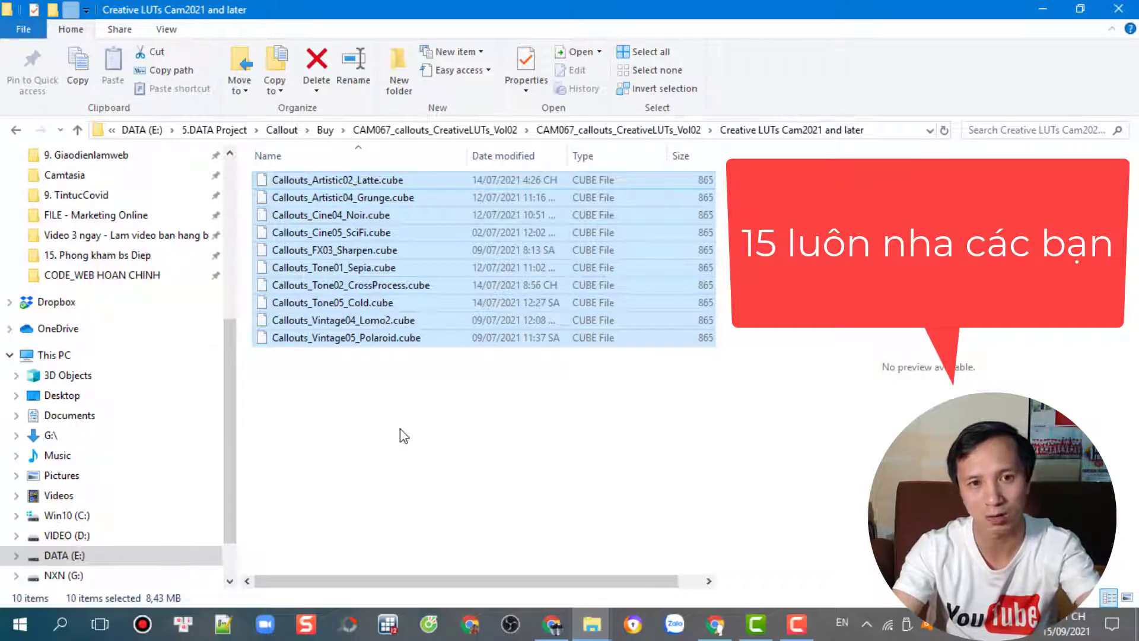
{"action": "left_click", "coordinate": [755, 624]}
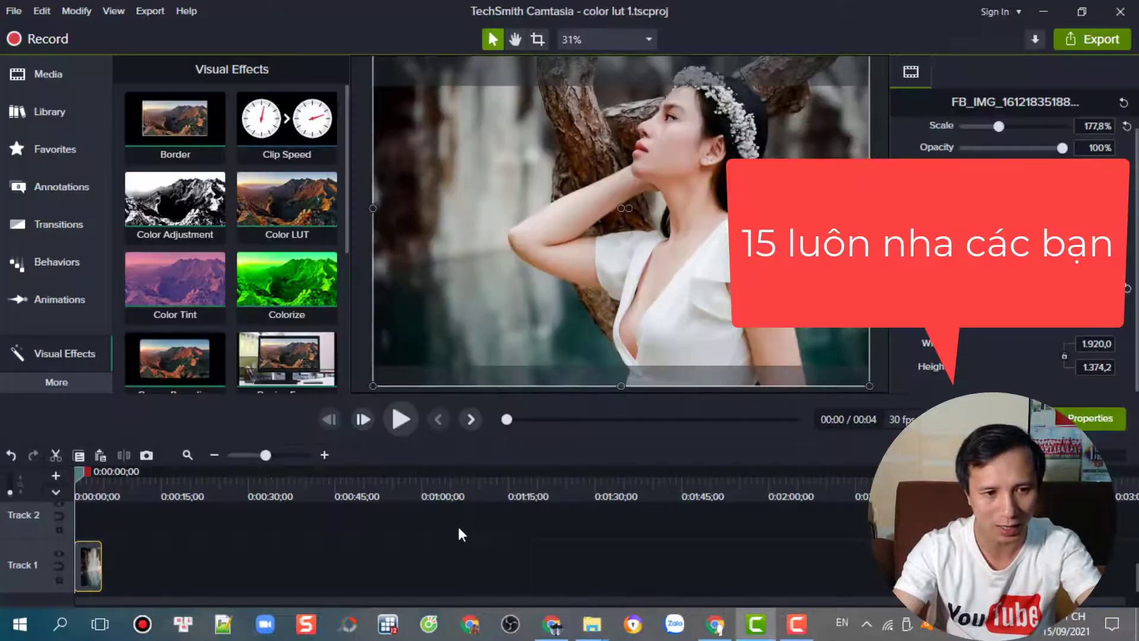
- Duplicate the photo clip and place the copy directly after the original on Track 1
{"action": "left_click", "coordinate": [181, 580]}
{"action": "left_click", "coordinate": [95, 557]}
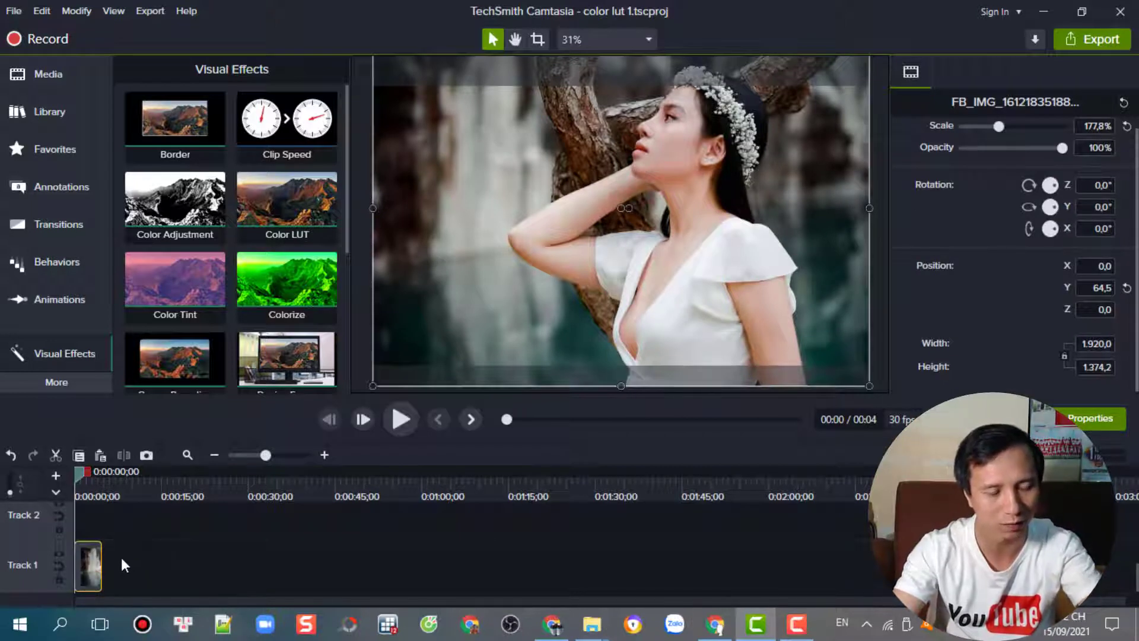
{"action": "key", "text": "ctrl+v"}
{"action": "left_click_drag", "start_coordinate": [102, 526], "coordinate": [97, 586]}
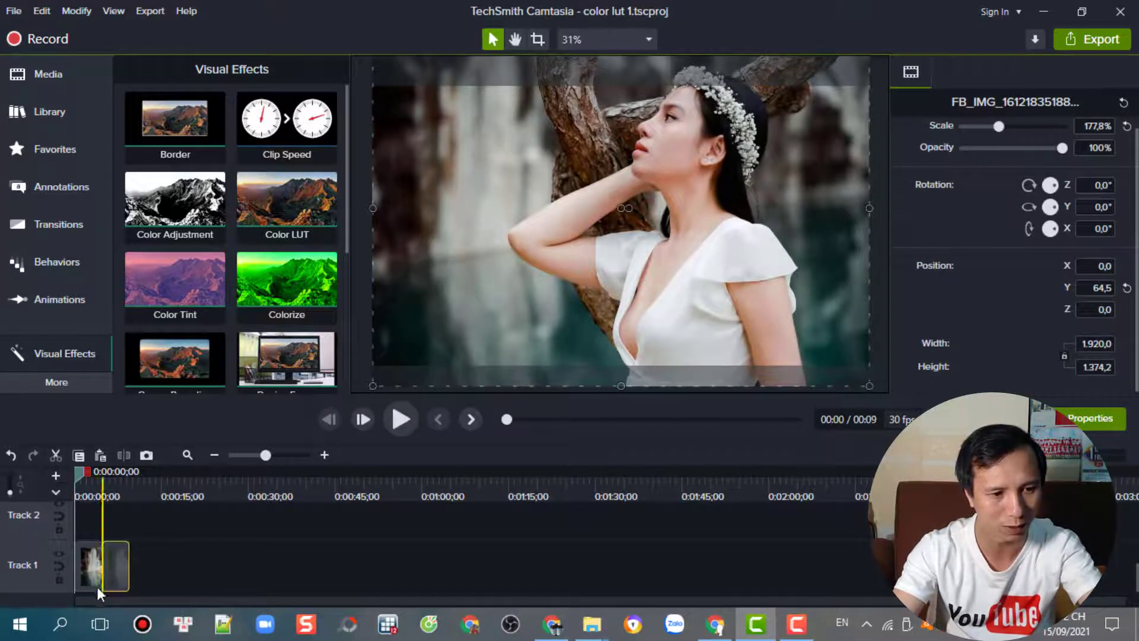
- Copy and paste the photo clips repeatedly until Track 1 holds eleven copies in a row without gaps
{"action": "left_click", "coordinate": [43, 553]}
{"action": "key", "text": "ctrl+c"}
{"action": "key", "text": "ctrl+v"}
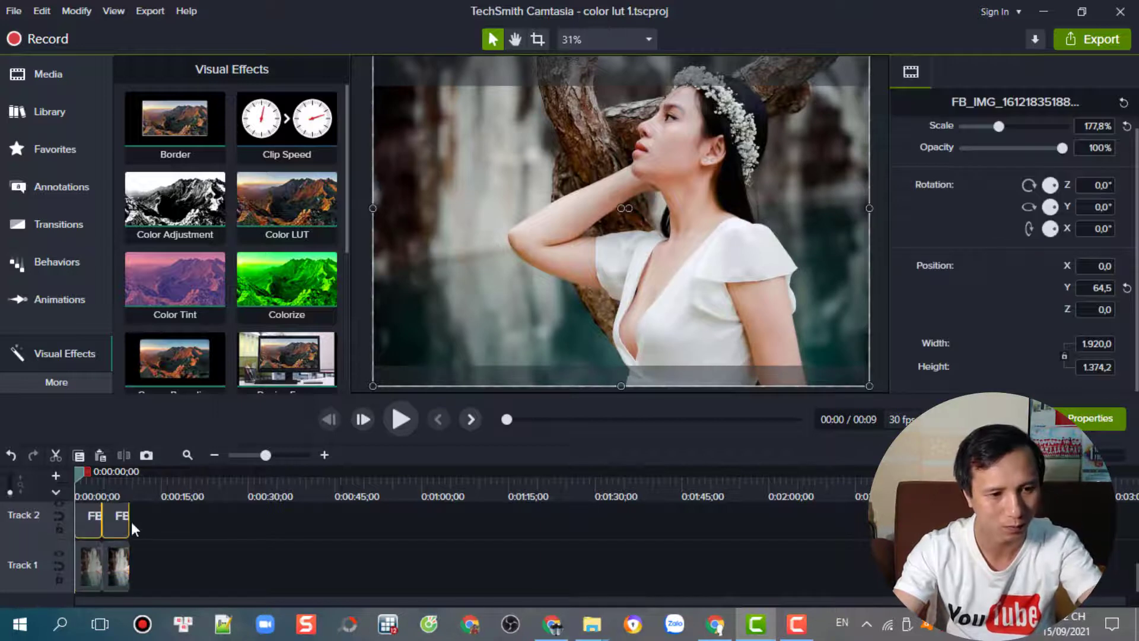
{"action": "key", "text": "ctrl+v"}
{"action": "key", "text": "ctrl+v"}
{"action": "key", "text": "ctrl+v"}
{"action": "left_click_drag", "start_coordinate": [91, 522], "coordinate": [308, 566]}
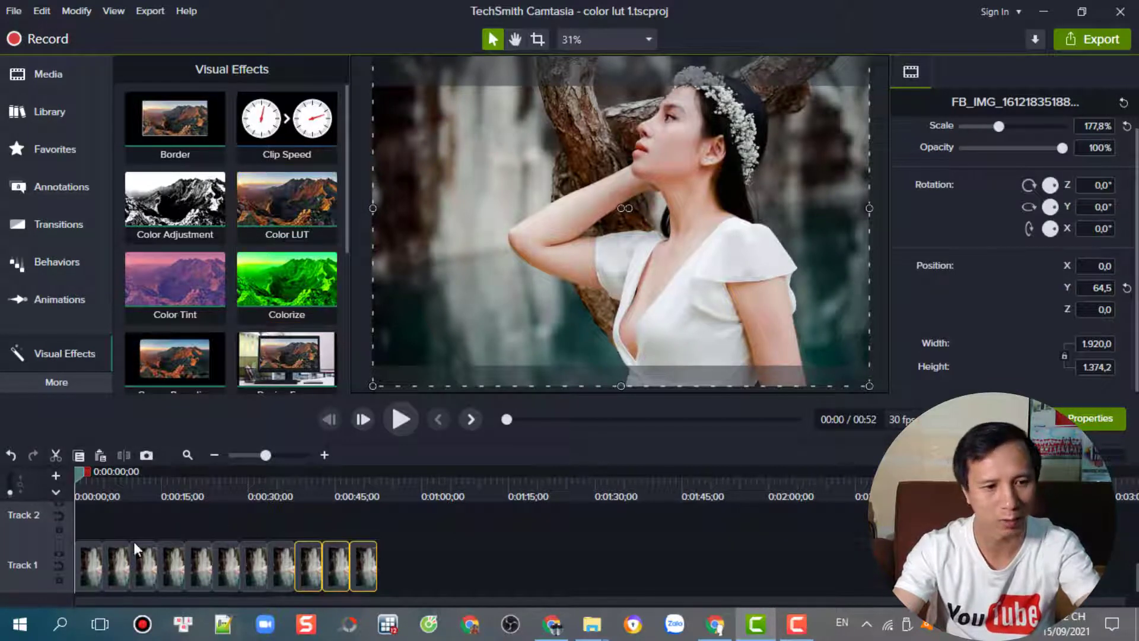
{"action": "left_click", "coordinate": [430, 540]}
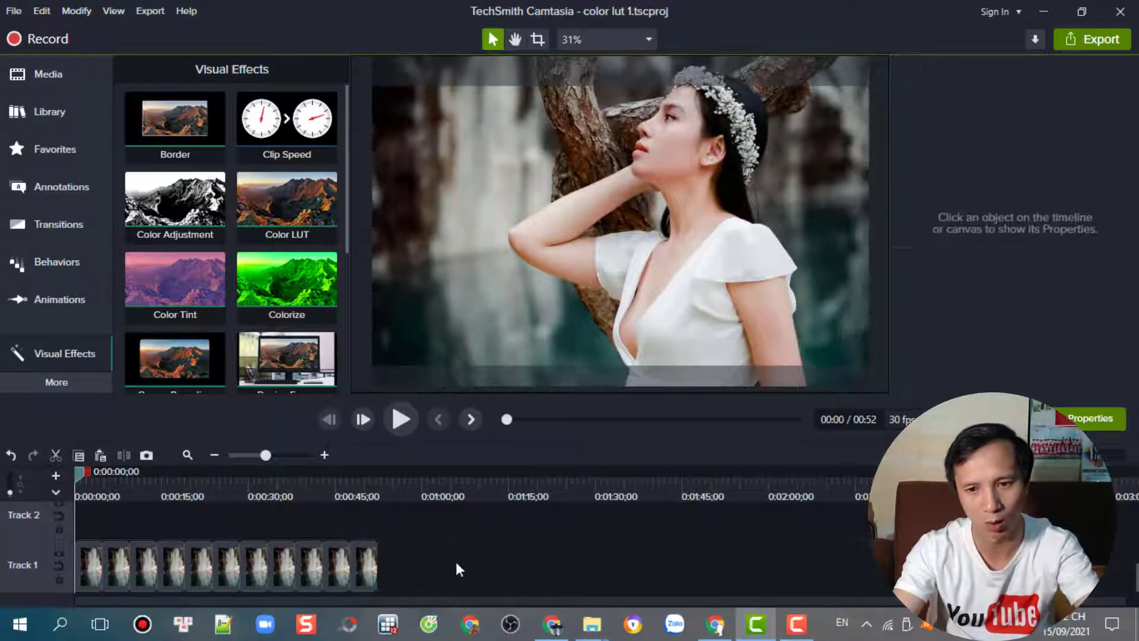
- Apply the Color LUT effect to all eleven clips on Track 1 at once
{"action": "left_click_drag", "start_coordinate": [421, 547], "coordinate": [78, 552]}
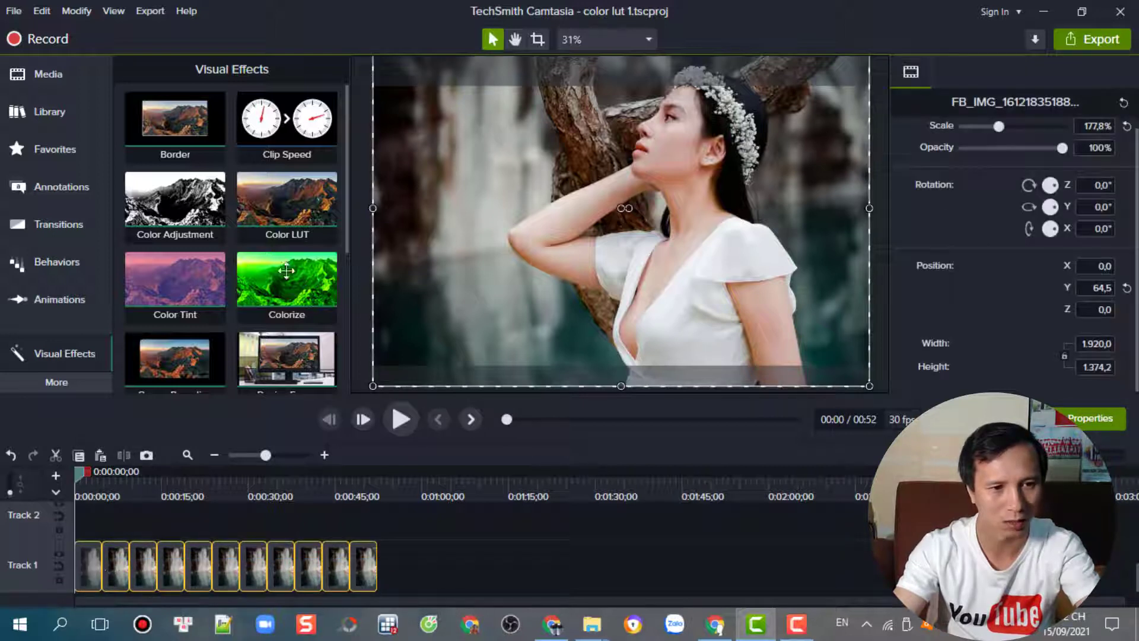
{"action": "right_click", "coordinate": [284, 212]}
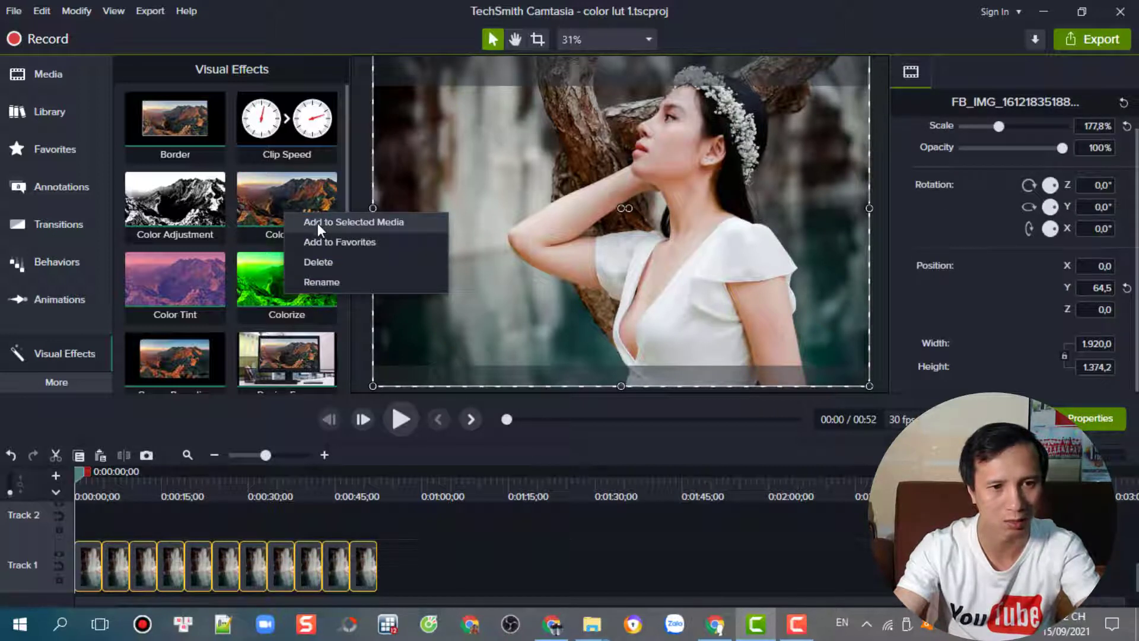
{"action": "left_click", "coordinate": [318, 223]}
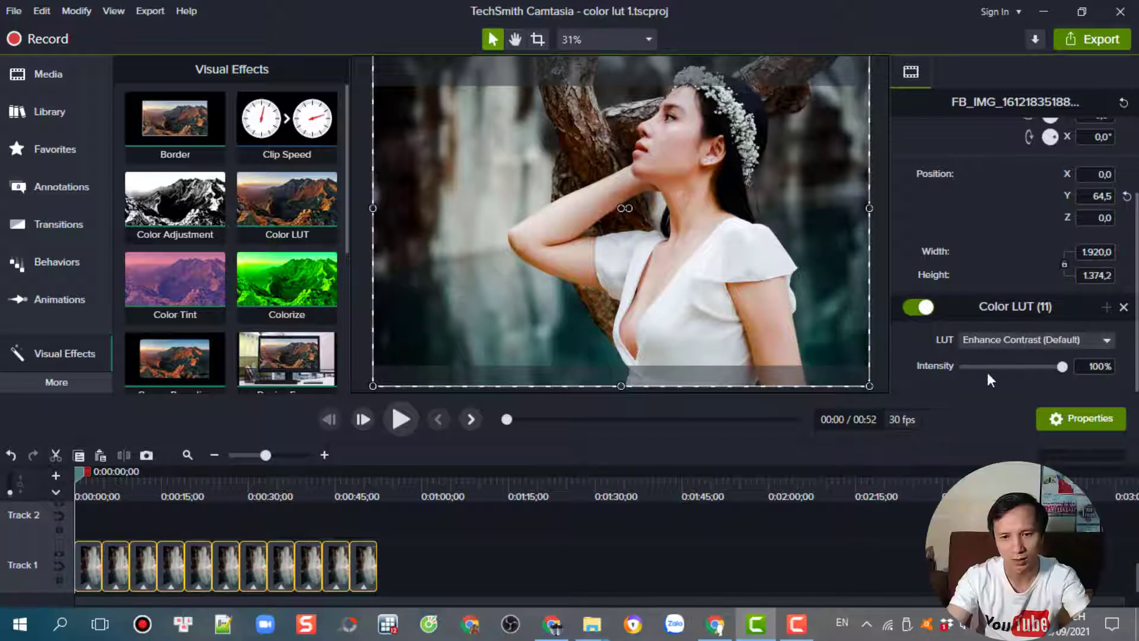
- Set the LUT of all selected clips to Callouts_Artistic02_Latte
{"action": "left_click", "coordinate": [1081, 341]}
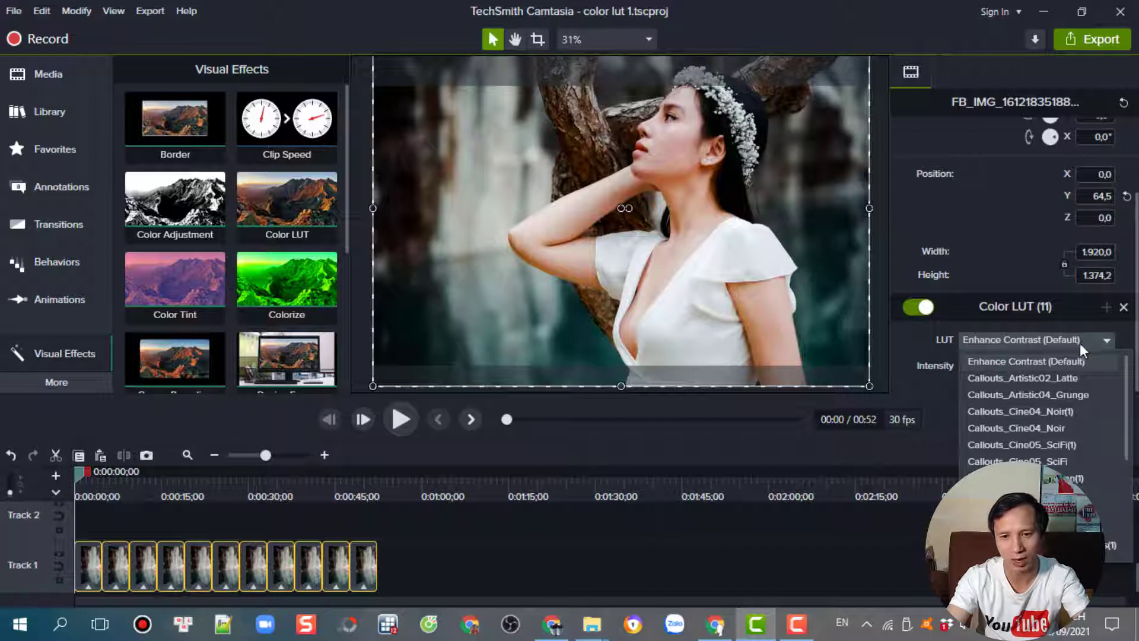
{"action": "left_click", "coordinate": [913, 342]}
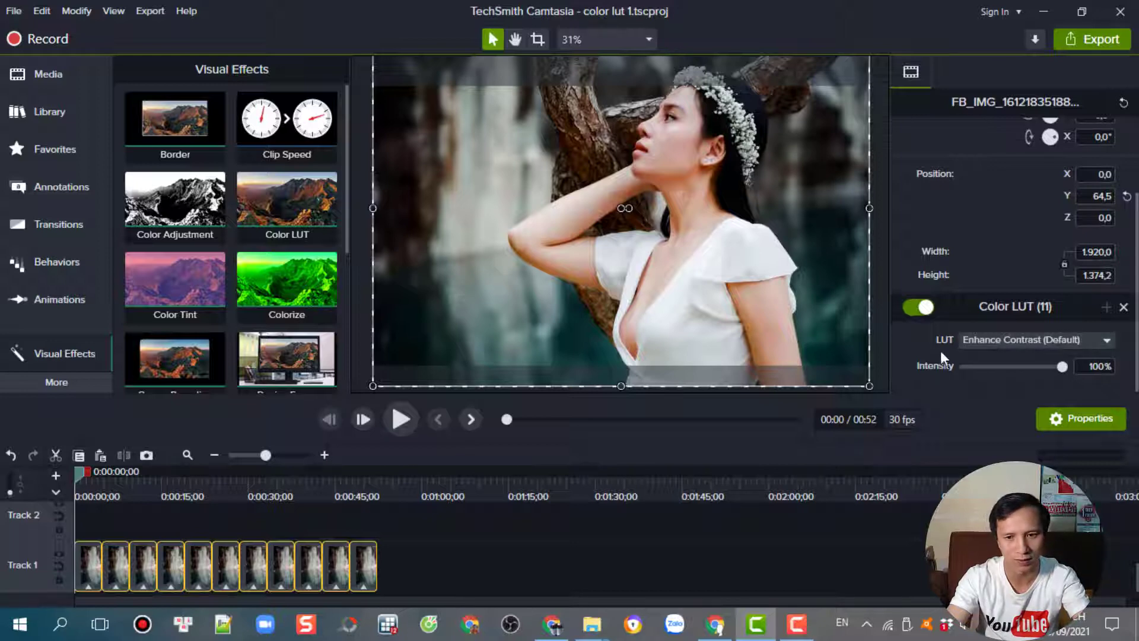
{"action": "left_click", "coordinate": [1029, 343]}
{"action": "left_click", "coordinate": [972, 371]}
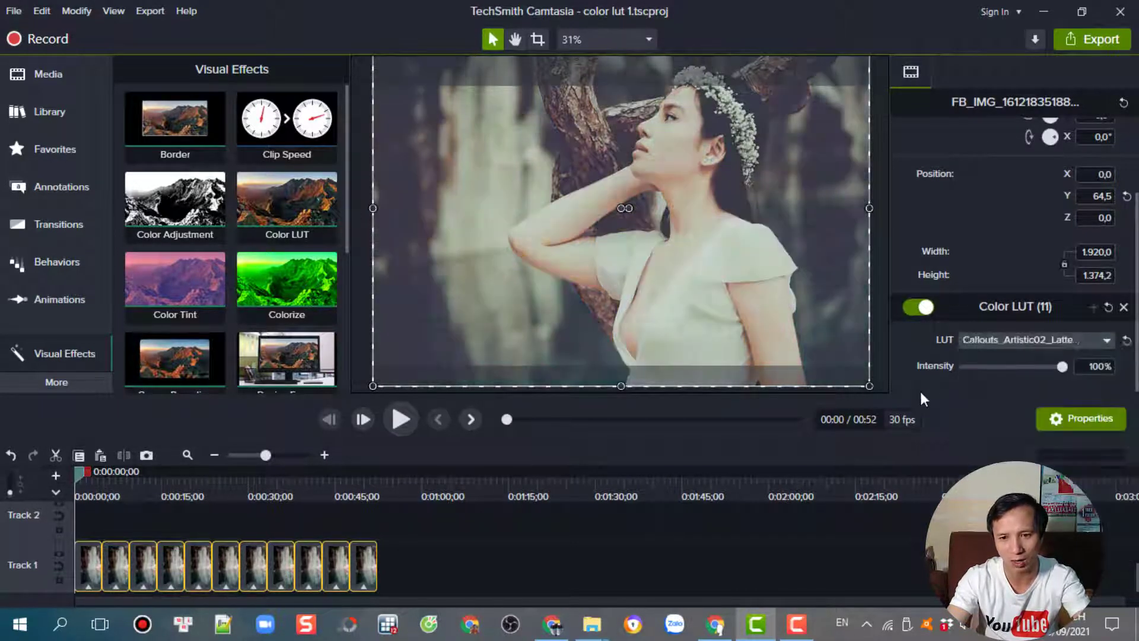
- Start importing custom LUTs and browse to CAM066_callouts_CreativeLUTs_Vol01, then its Creative LUTs Cam2021 and later folder
{"action": "left_click", "coordinate": [1101, 343]}
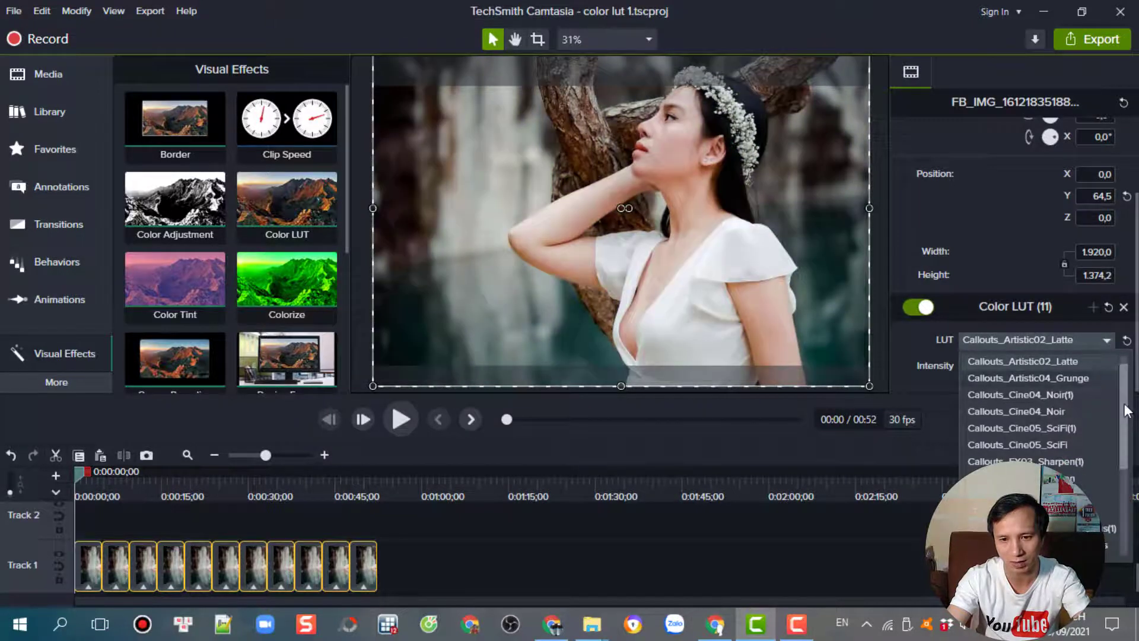
{"action": "scroll", "coordinate": [1121, 457], "scroll_direction": "down", "scroll_amount": 3}
{"action": "scroll", "coordinate": [1119, 456], "scroll_direction": "down", "scroll_amount": 2}
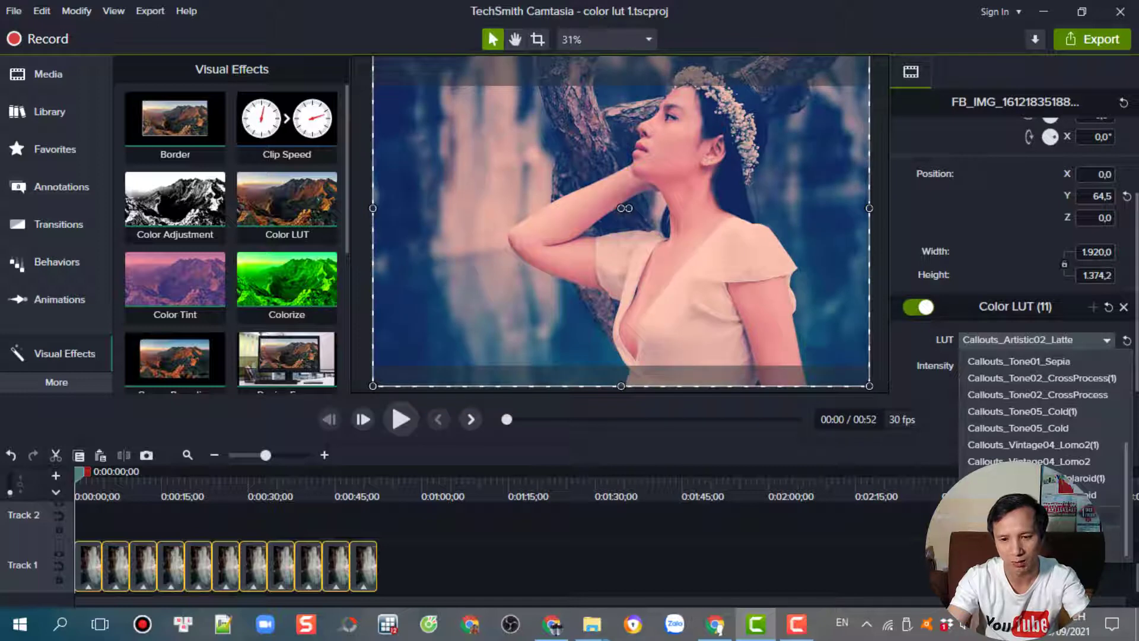
{"action": "key", "text": "Escape"}
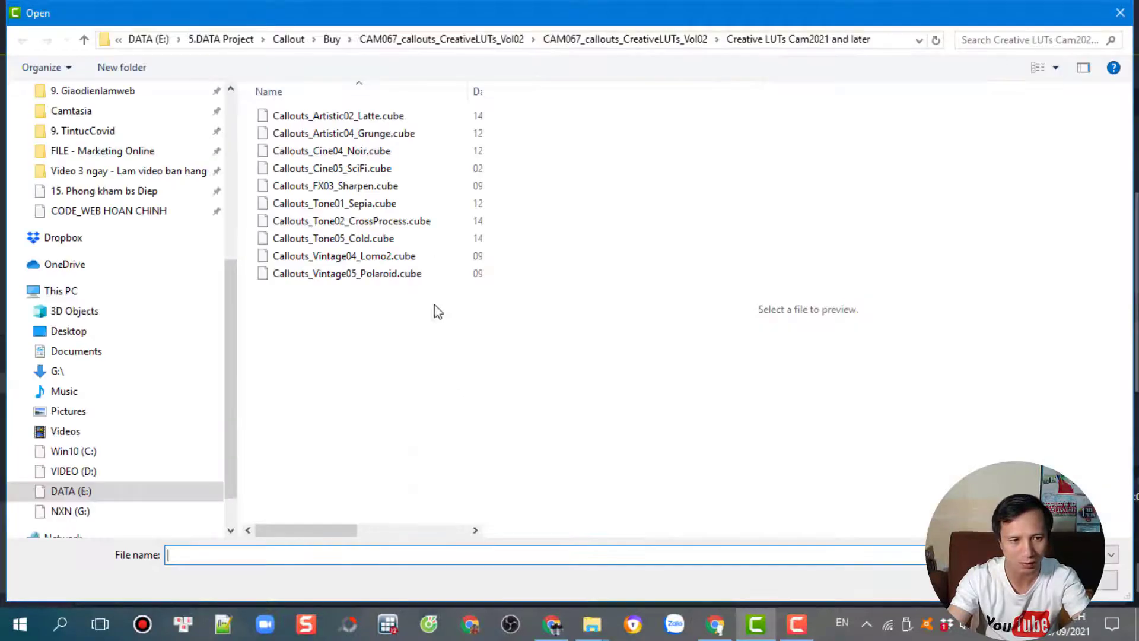
{"action": "left_click", "coordinate": [332, 39]}
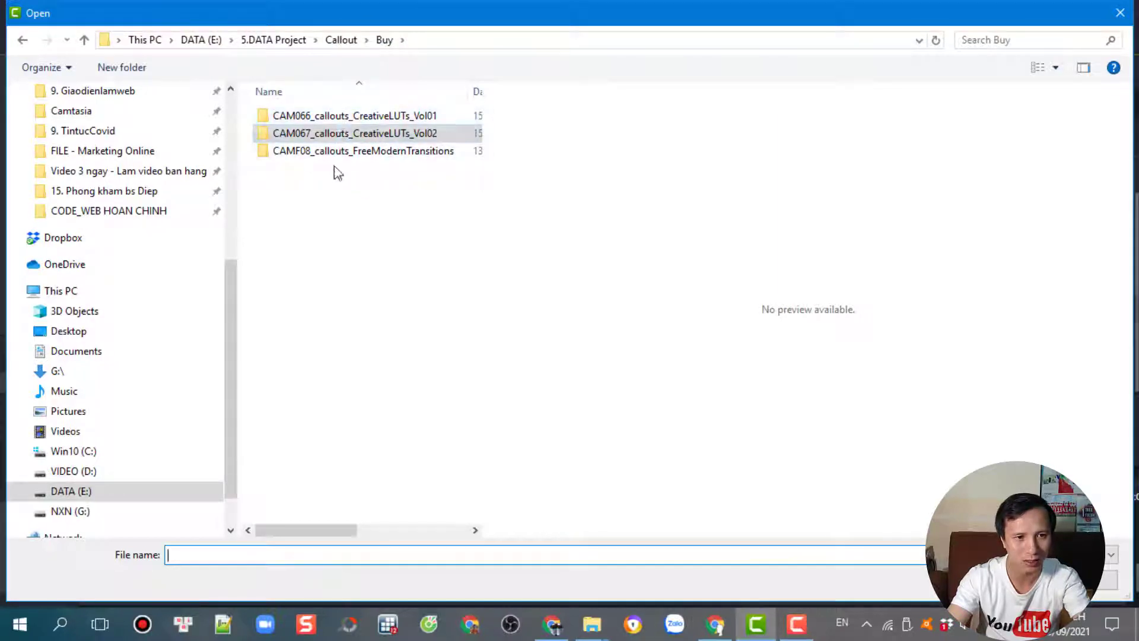
{"action": "left_click", "coordinate": [313, 138]}
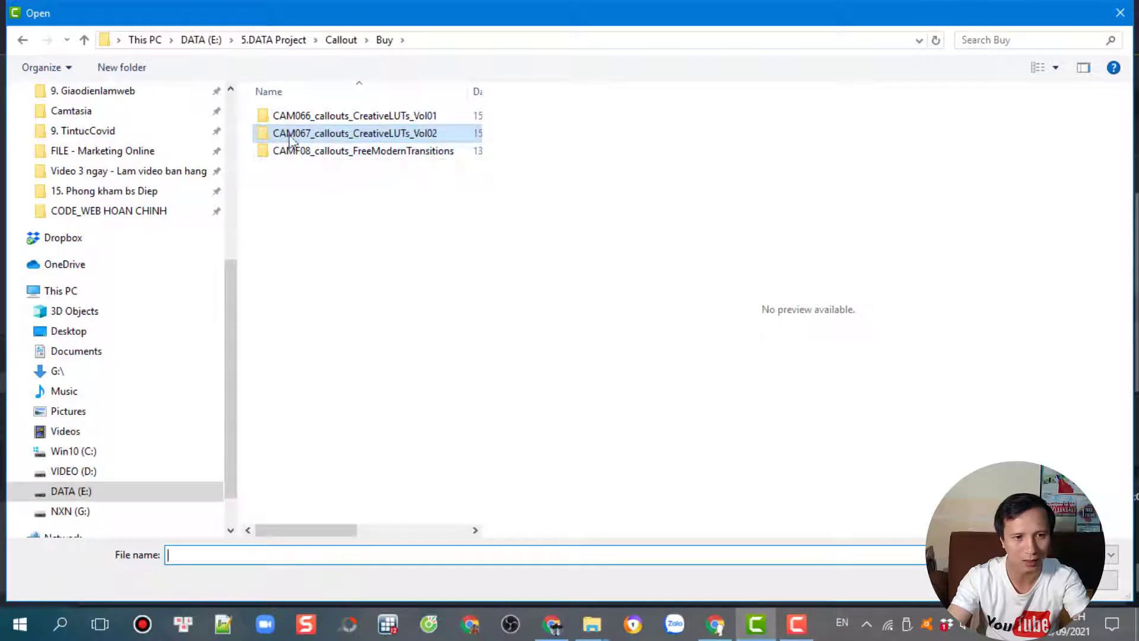
{"action": "double_click", "coordinate": [352, 116]}
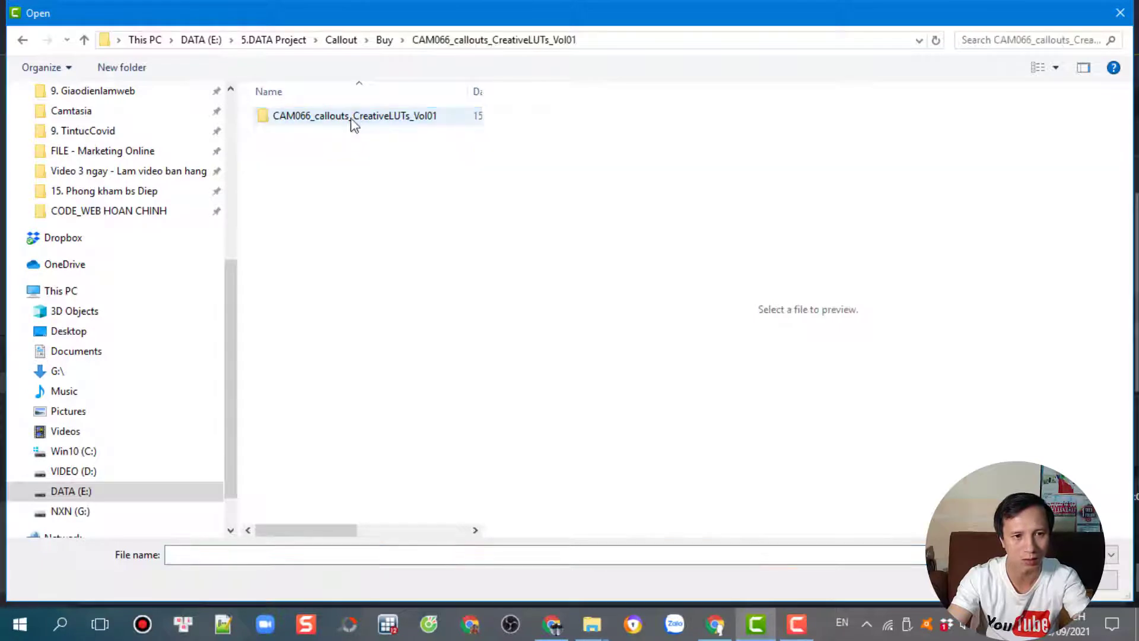
{"action": "double_click", "coordinate": [351, 121]}
{"action": "double_click", "coordinate": [322, 121]}
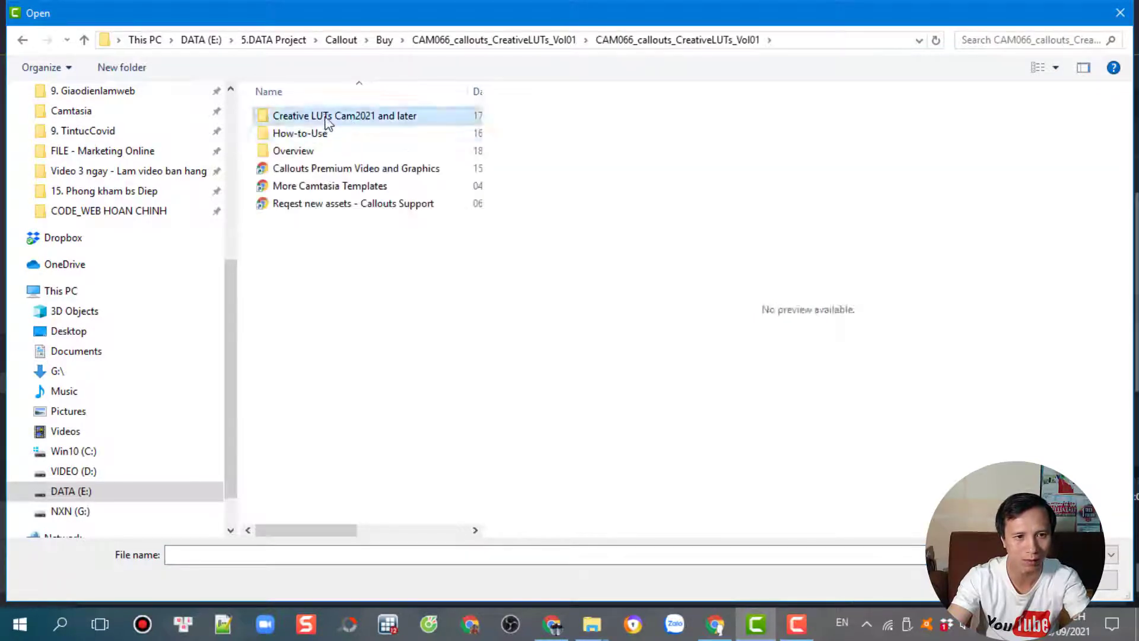
- Select all the .cube files in the folder, check their file properties, and import them as LUTs
{"action": "left_click_drag", "start_coordinate": [407, 433], "coordinate": [237, 132]}
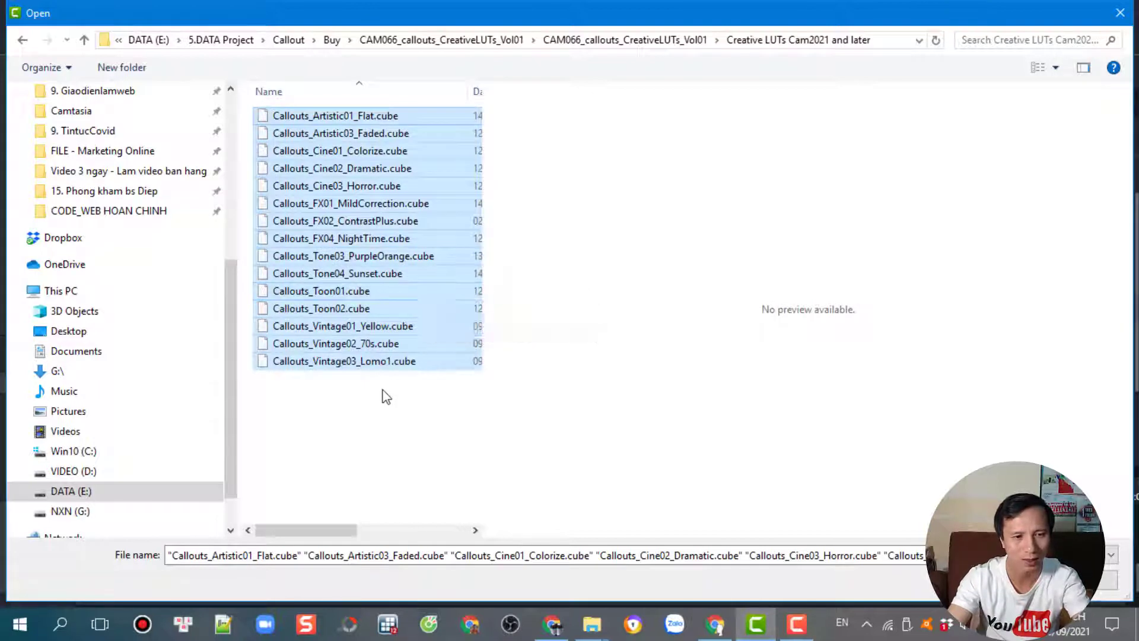
{"action": "right_click", "coordinate": [451, 325]}
{"action": "left_click", "coordinate": [487, 592]}
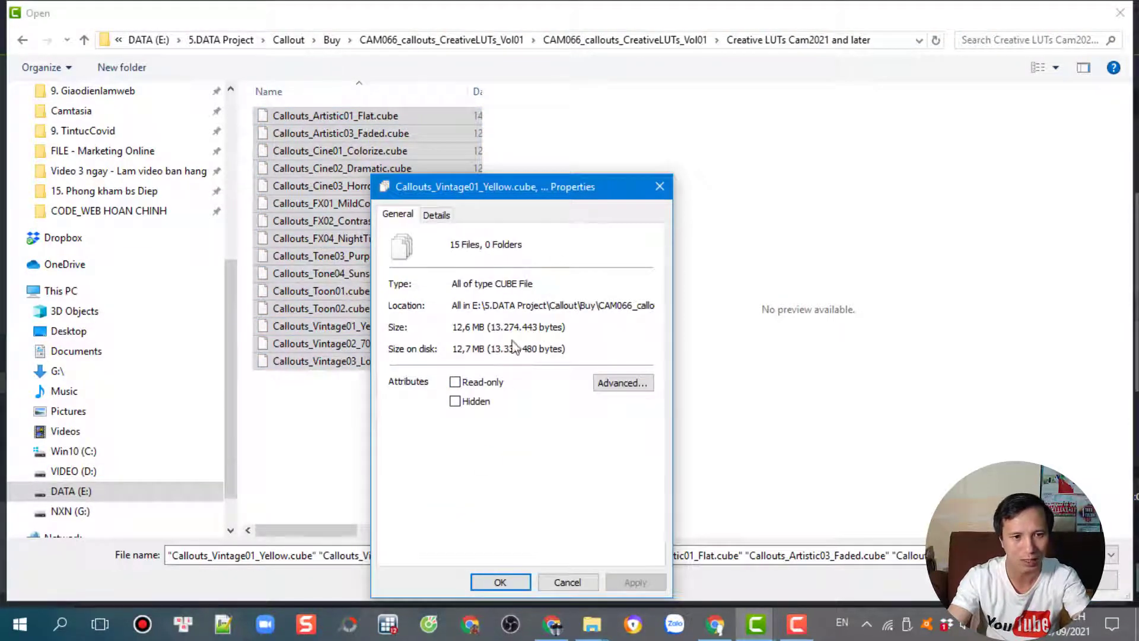
{"action": "left_click", "coordinate": [567, 582]}
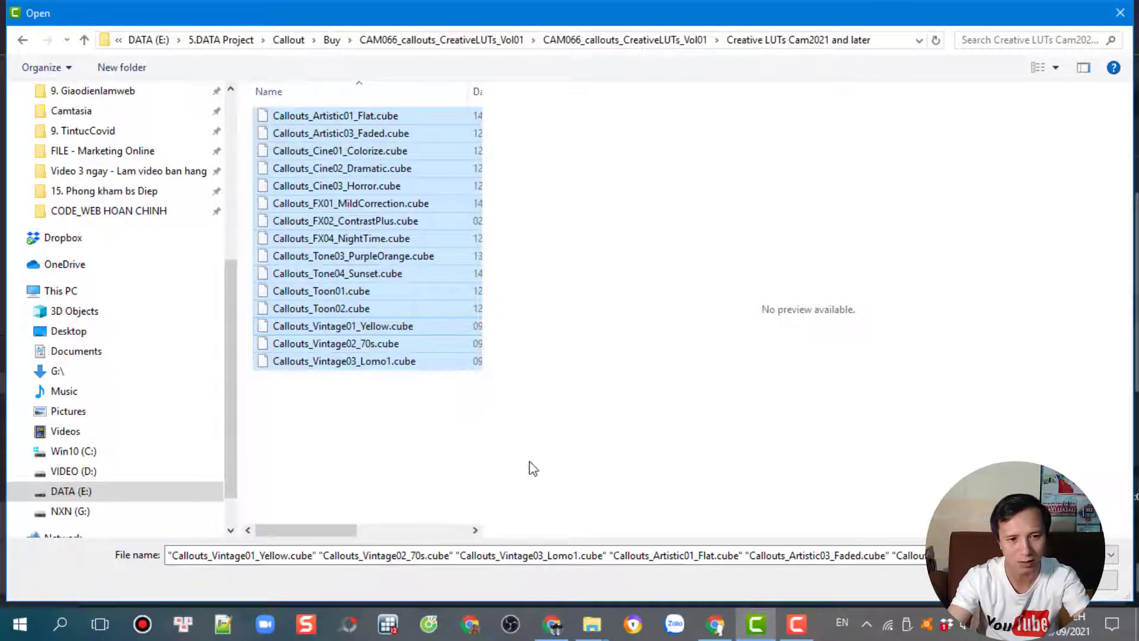
{"action": "key", "text": "Return"}
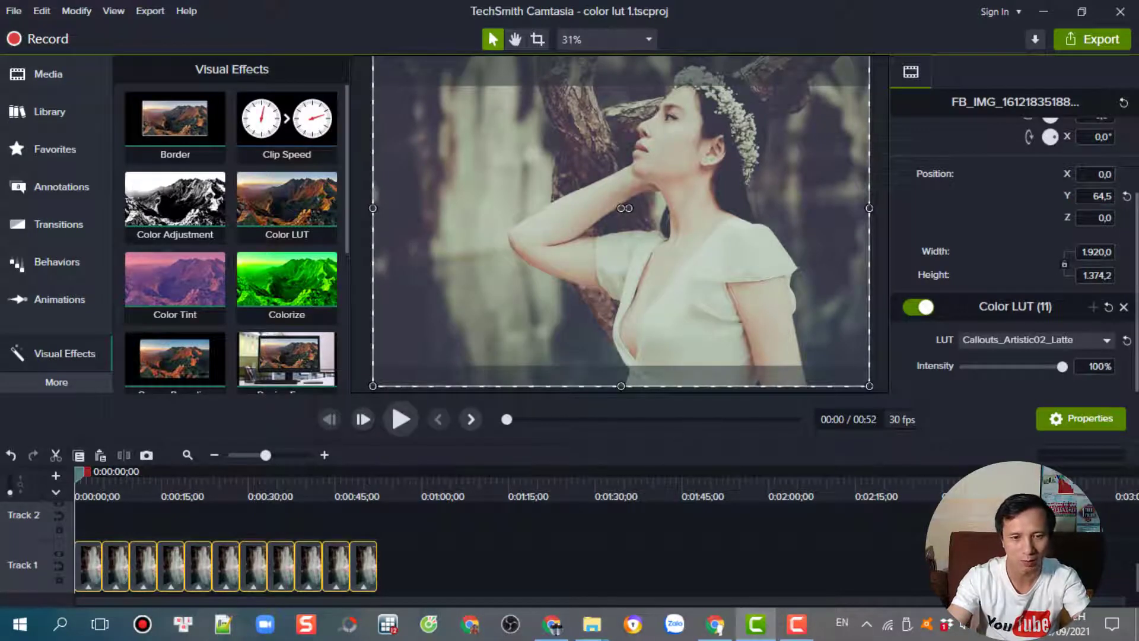
- Set the LUT of all selected clips to Callouts_Artistic01_Flat
{"action": "left_click", "coordinate": [1108, 343]}
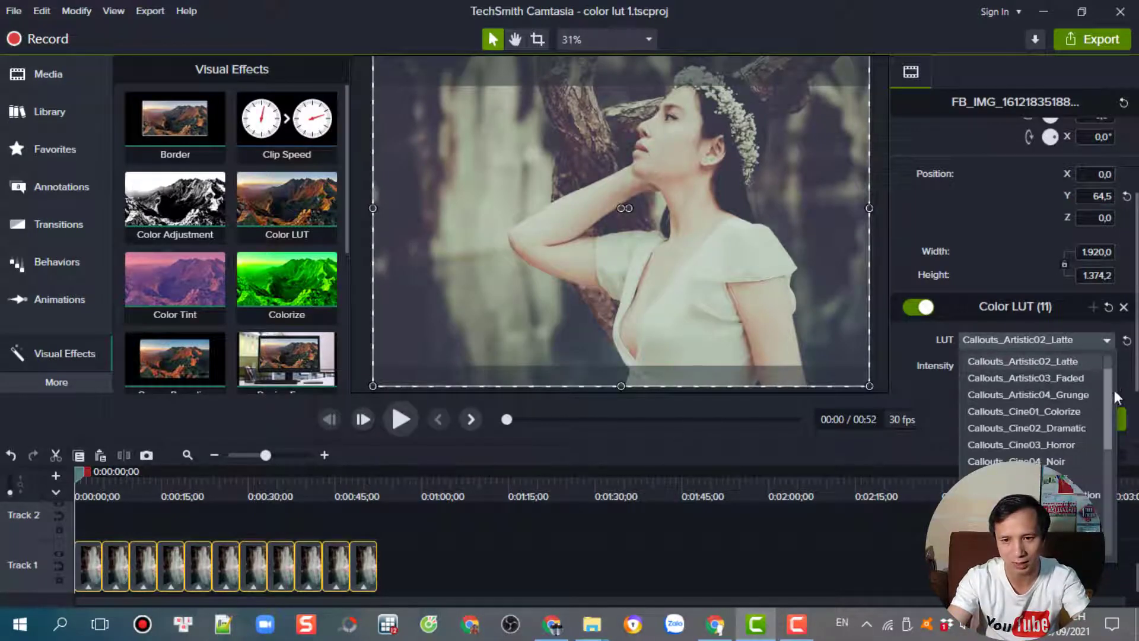
{"action": "left_click_drag", "start_coordinate": [1114, 390], "coordinate": [1116, 365]}
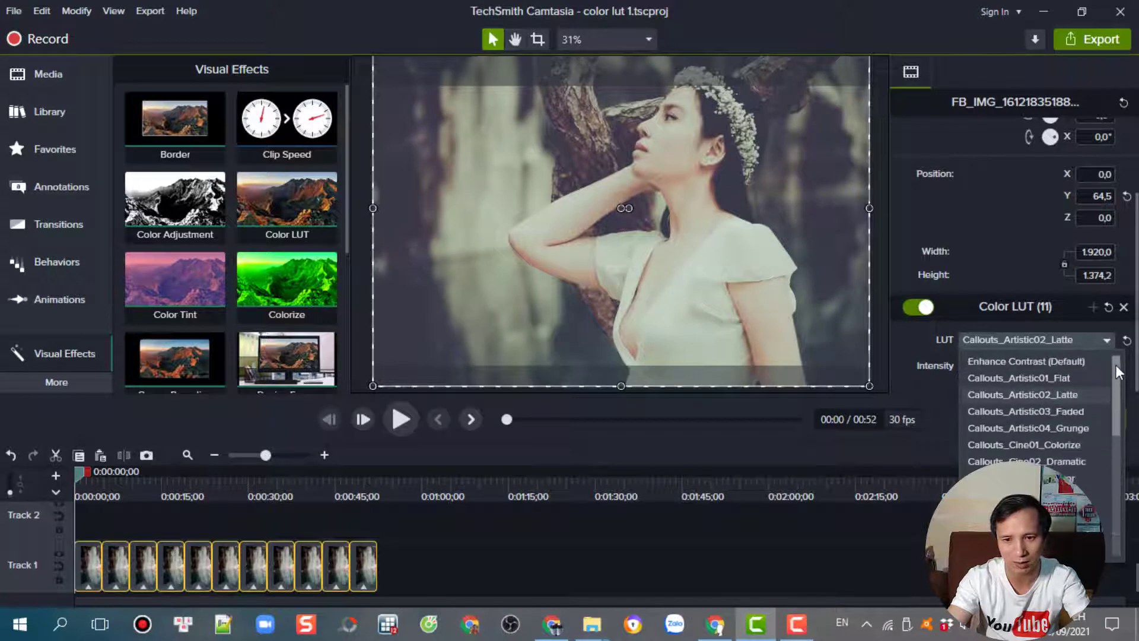
{"action": "left_click", "coordinate": [1018, 378]}
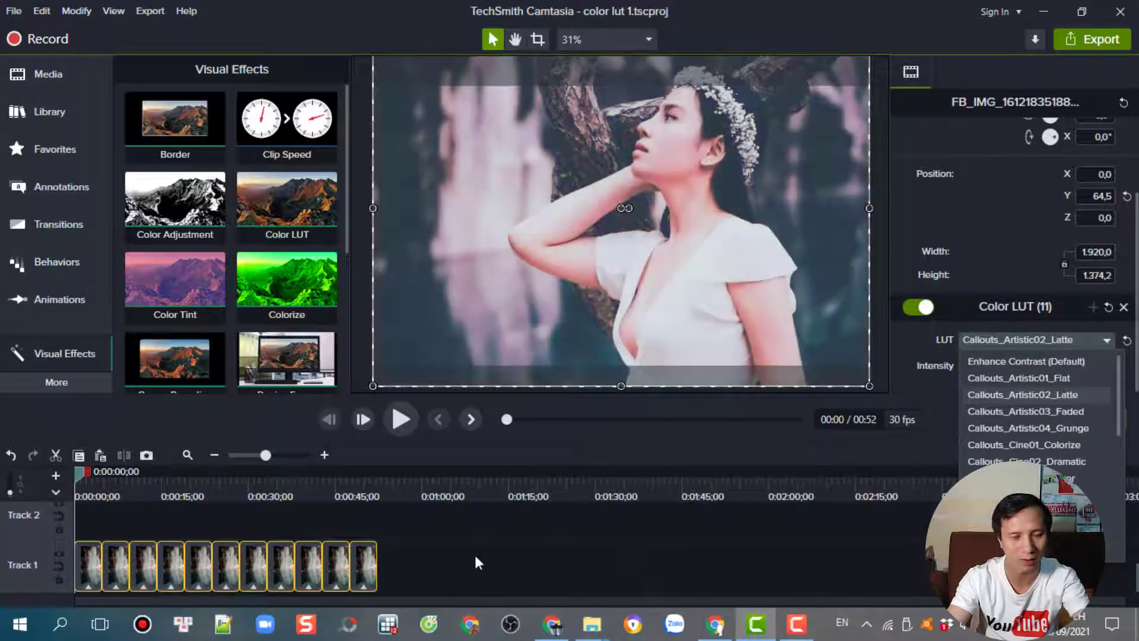
- Duplicate the last five clips and attach the copies to the end of the sequence on Track 1
{"action": "left_click_drag", "start_coordinate": [446, 562], "coordinate": [258, 565]}
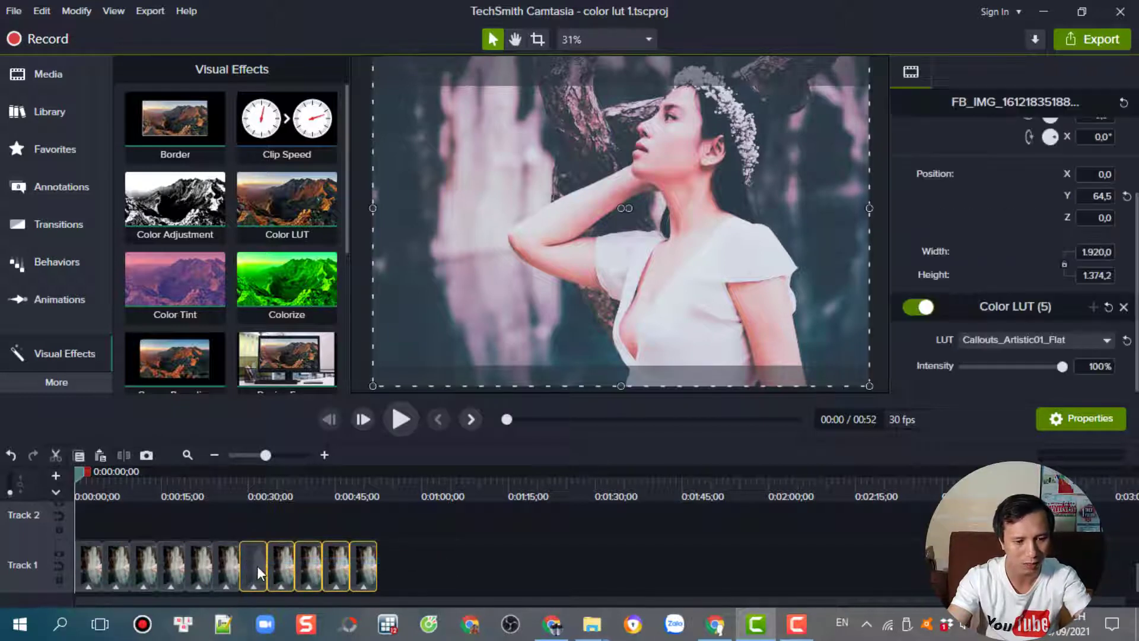
{"action": "key", "text": "ctrl+c"}
{"action": "key", "text": "ctrl+v"}
{"action": "left_click_drag", "start_coordinate": [151, 519], "coordinate": [400, 522]}
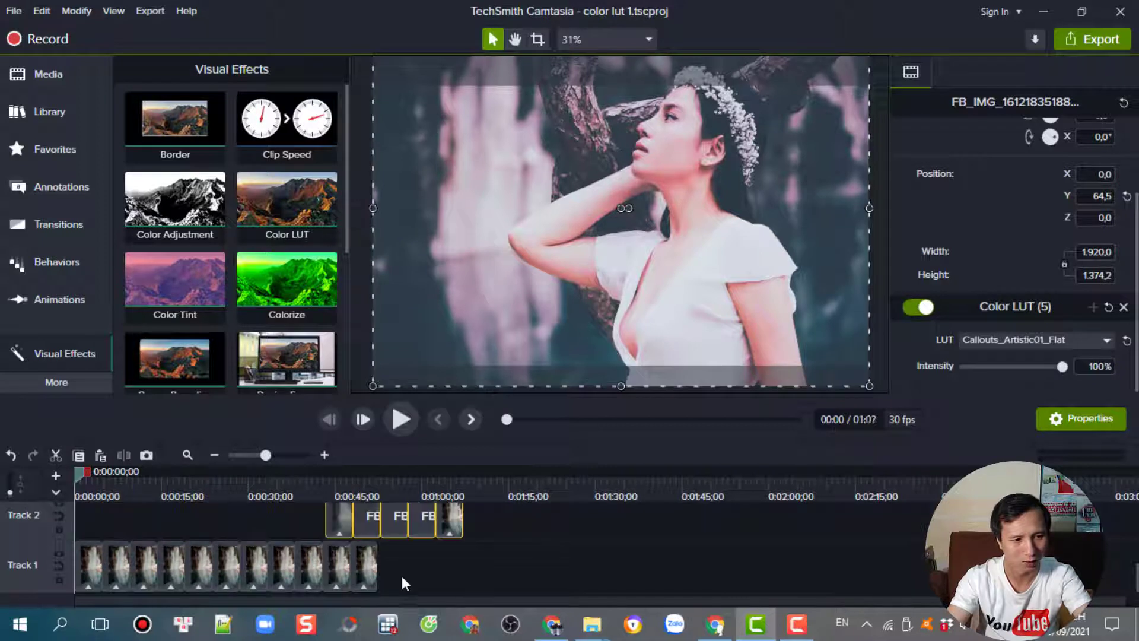
{"action": "left_click_drag", "start_coordinate": [402, 577], "coordinate": [347, 589]}
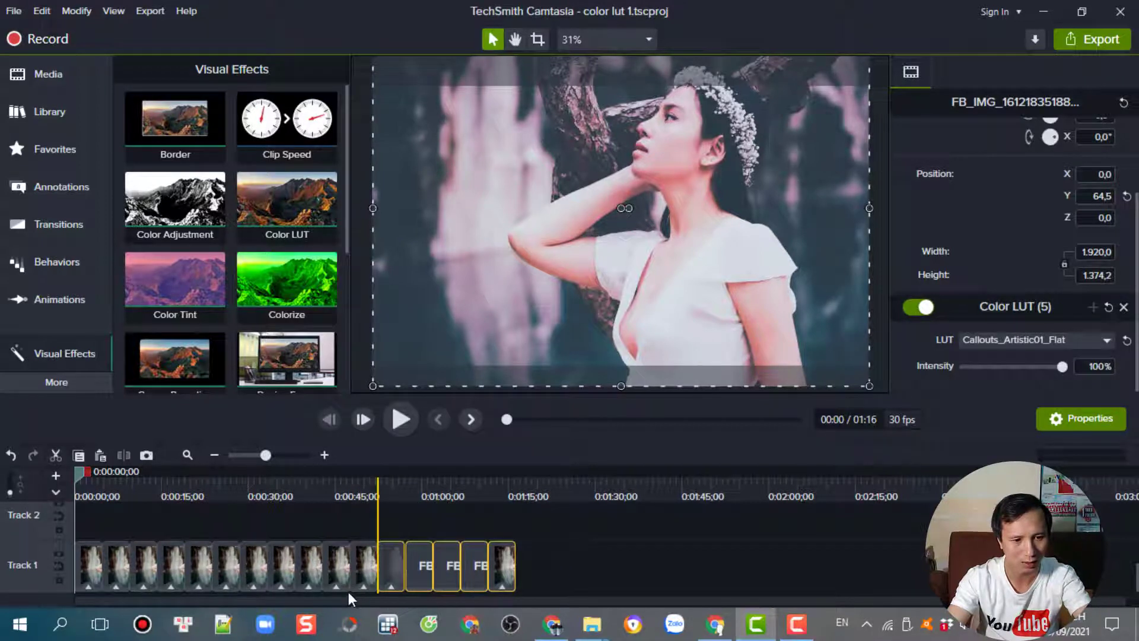
- Try the Callouts_Artistic04_Grunge LUT on the second clip of Track 1
{"action": "left_click", "coordinate": [120, 572]}
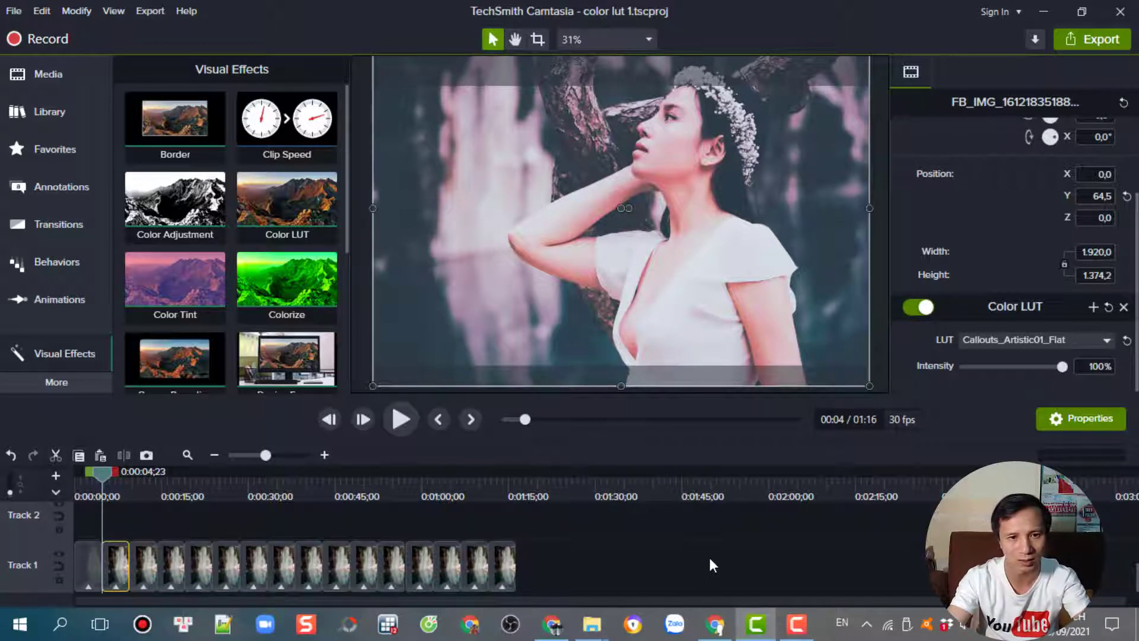
{"action": "left_click", "coordinate": [1105, 341]}
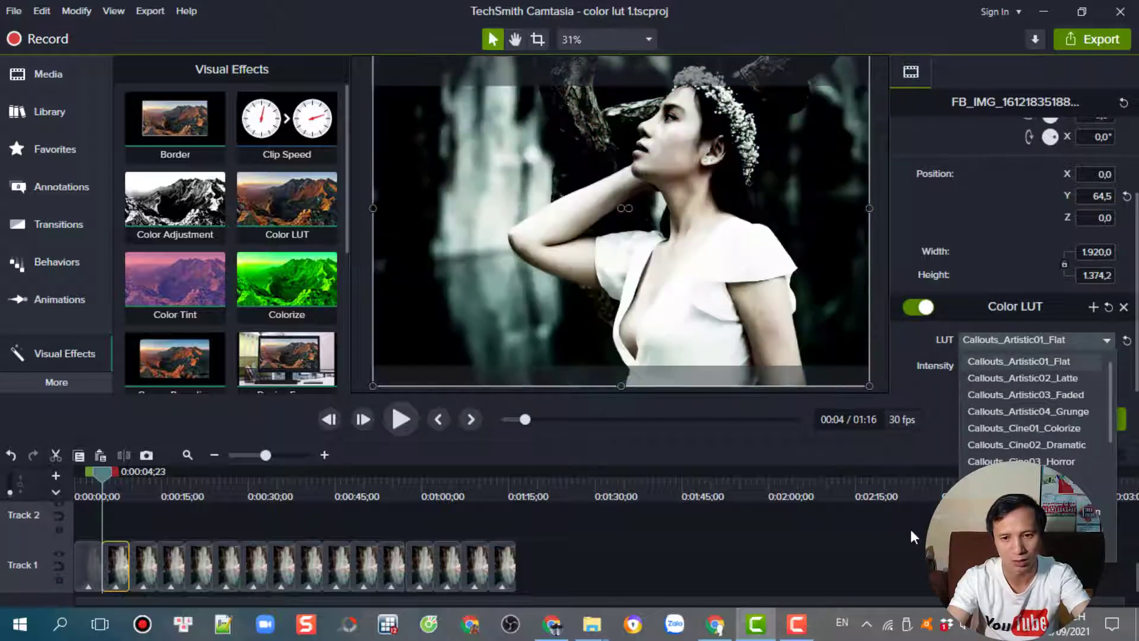
{"action": "key", "text": "Escape"}
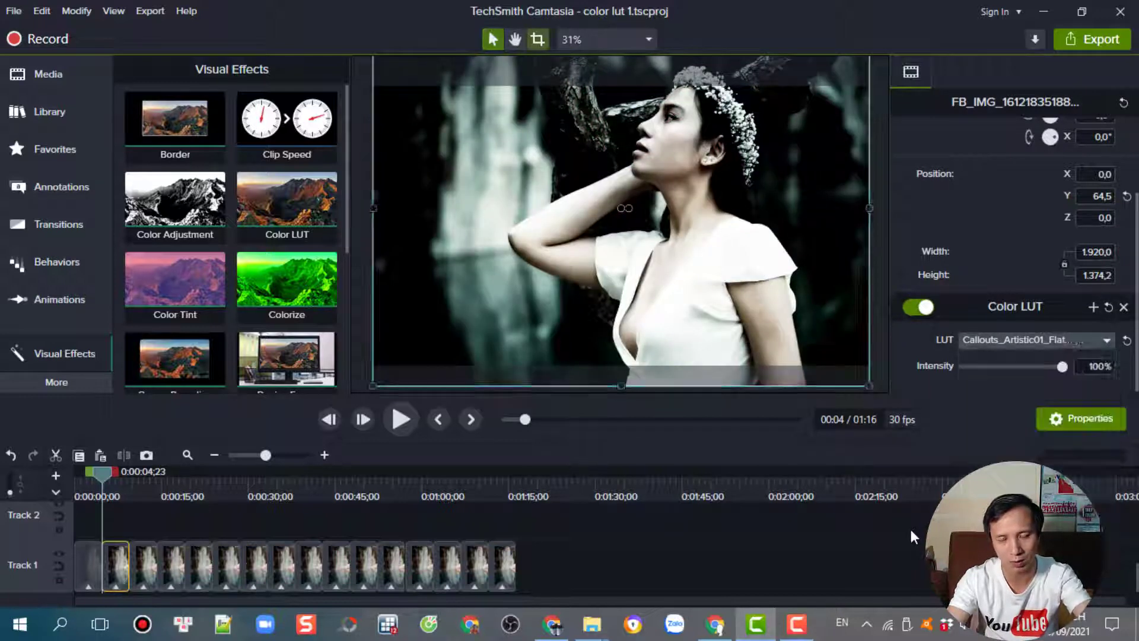
- Switch to File Explorer and browse from the Buy folder into CAM066_callouts_CreativeLUTs_Vol01, down to Creative LUTs Cam2021 and later, selecting Callouts_Artistic01_Flat.cube
{"action": "key", "text": "alt+Tab"}
{"action": "left_click", "coordinate": [523, 485]}
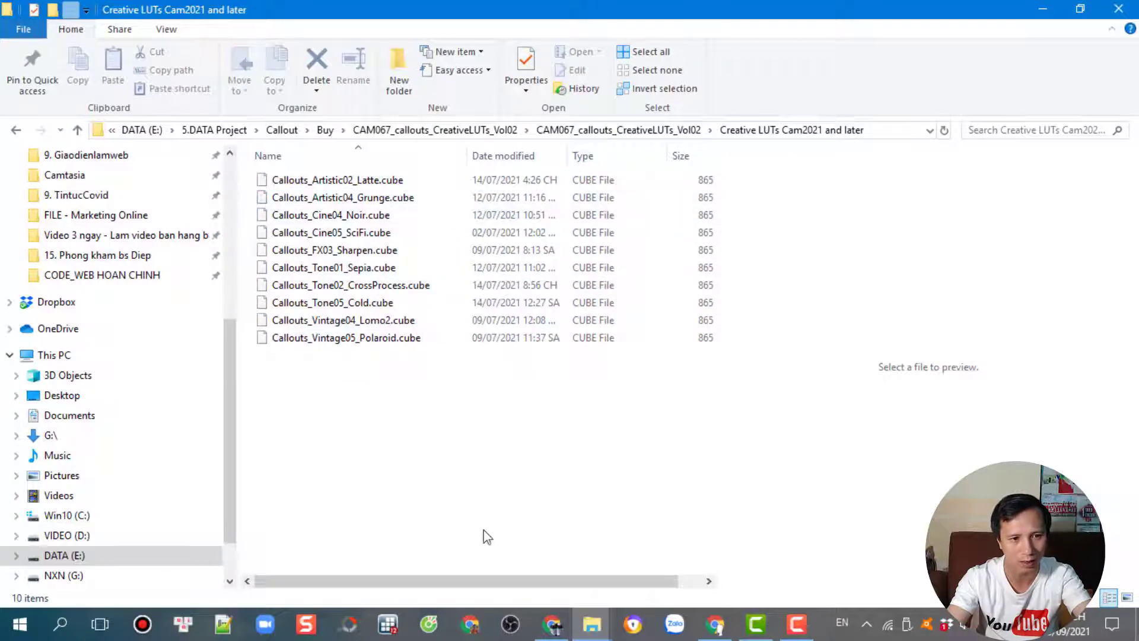
{"action": "left_click", "coordinate": [325, 130]}
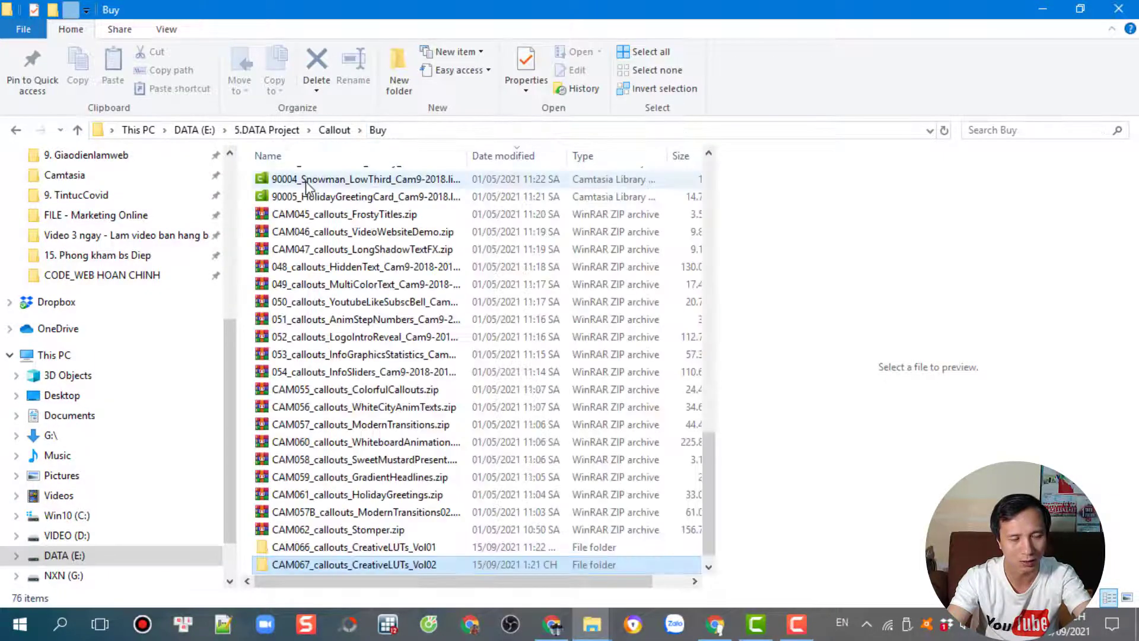
{"action": "scroll", "coordinate": [350, 261], "scroll_direction": "up", "scroll_amount": 15}
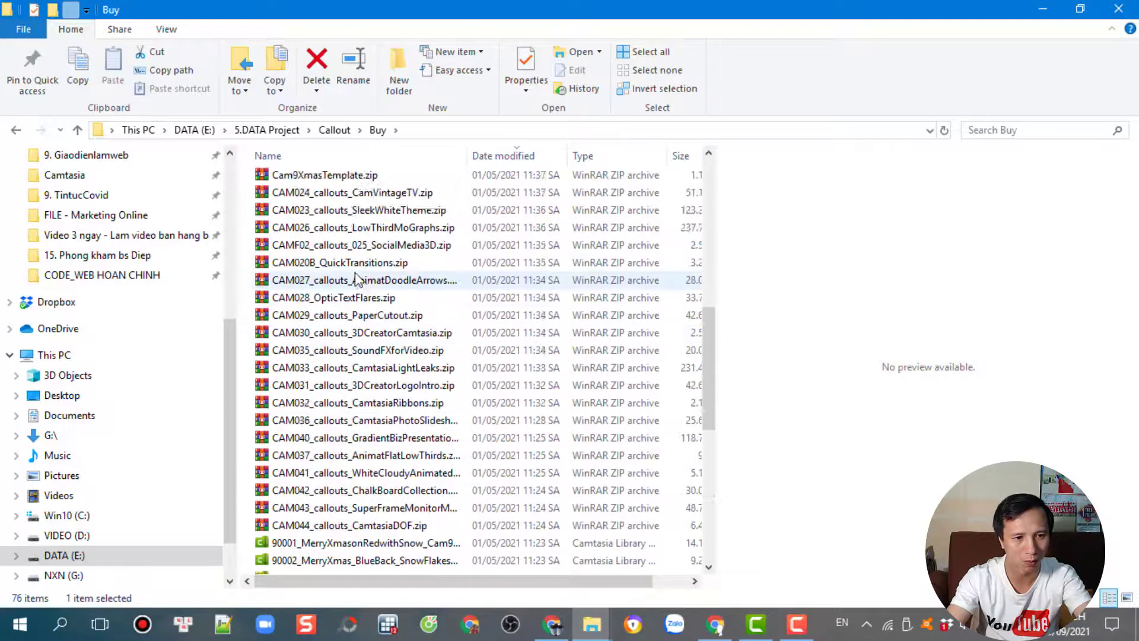
{"action": "scroll", "coordinate": [351, 266], "scroll_direction": "up", "scroll_amount": 3}
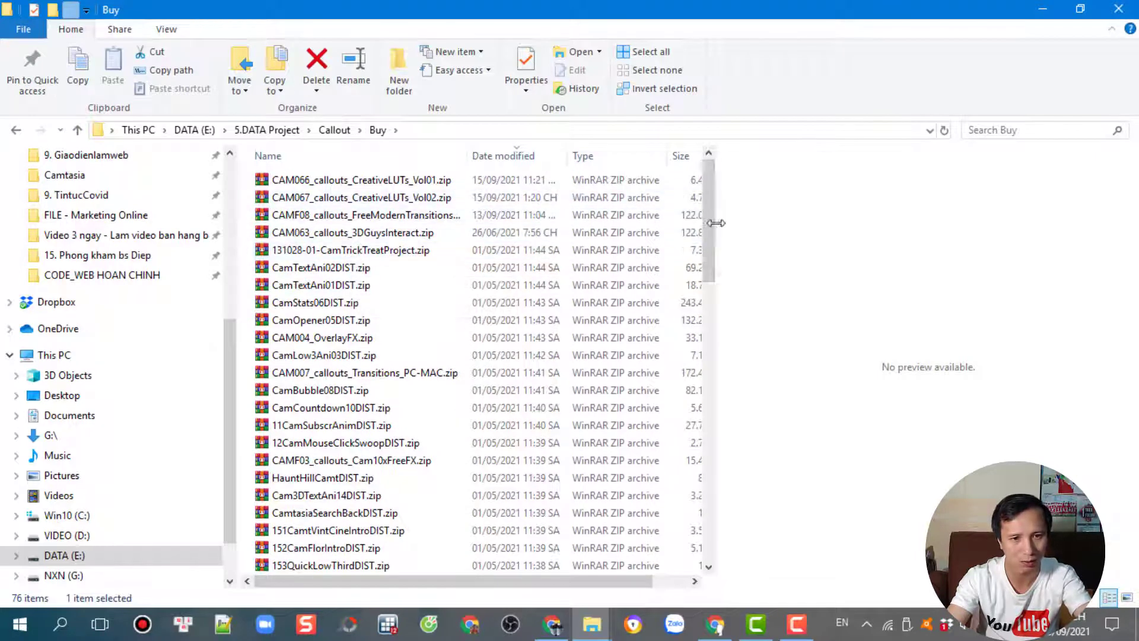
{"action": "left_click_drag", "start_coordinate": [712, 239], "coordinate": [714, 516]}
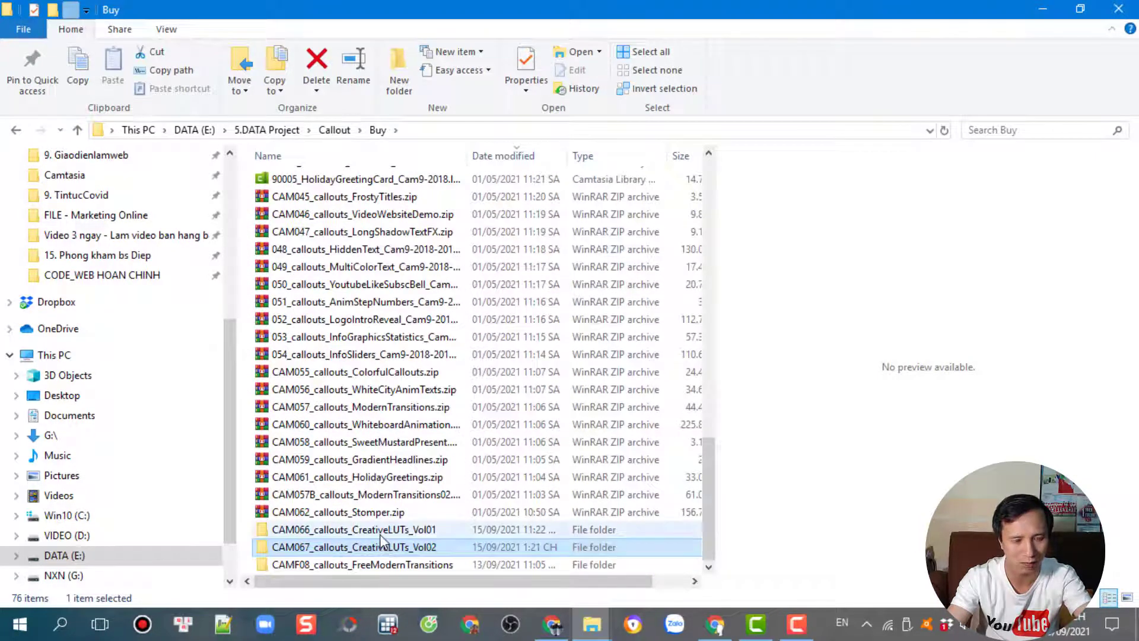
{"action": "left_click", "coordinate": [380, 534]}
{"action": "double_click", "coordinate": [380, 534]}
{"action": "double_click", "coordinate": [359, 183]}
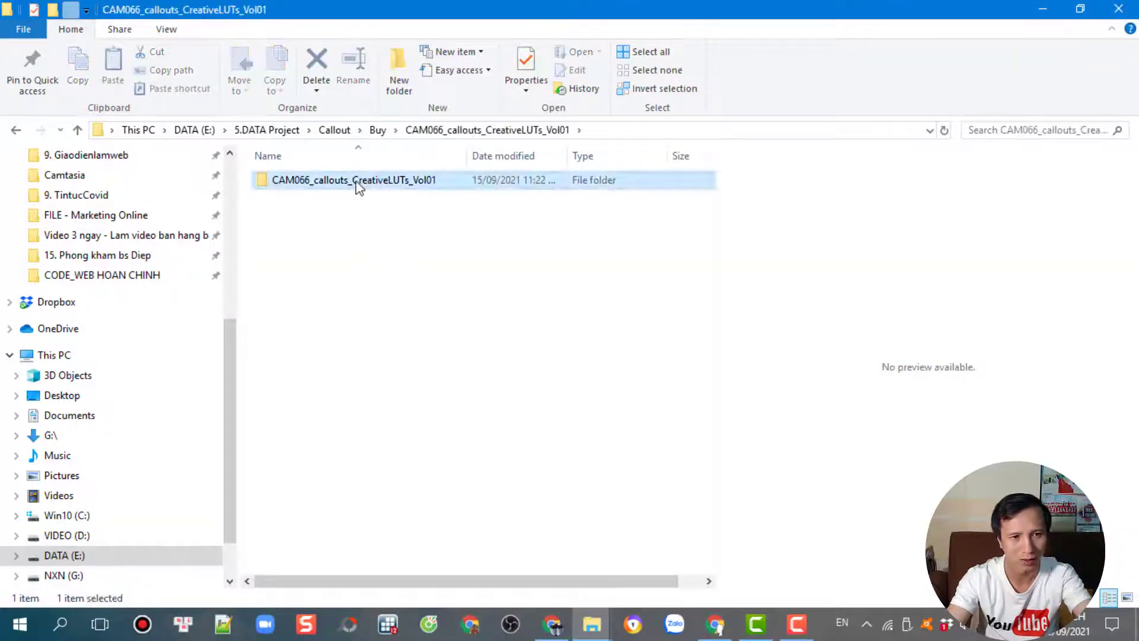
{"action": "double_click", "coordinate": [314, 180]}
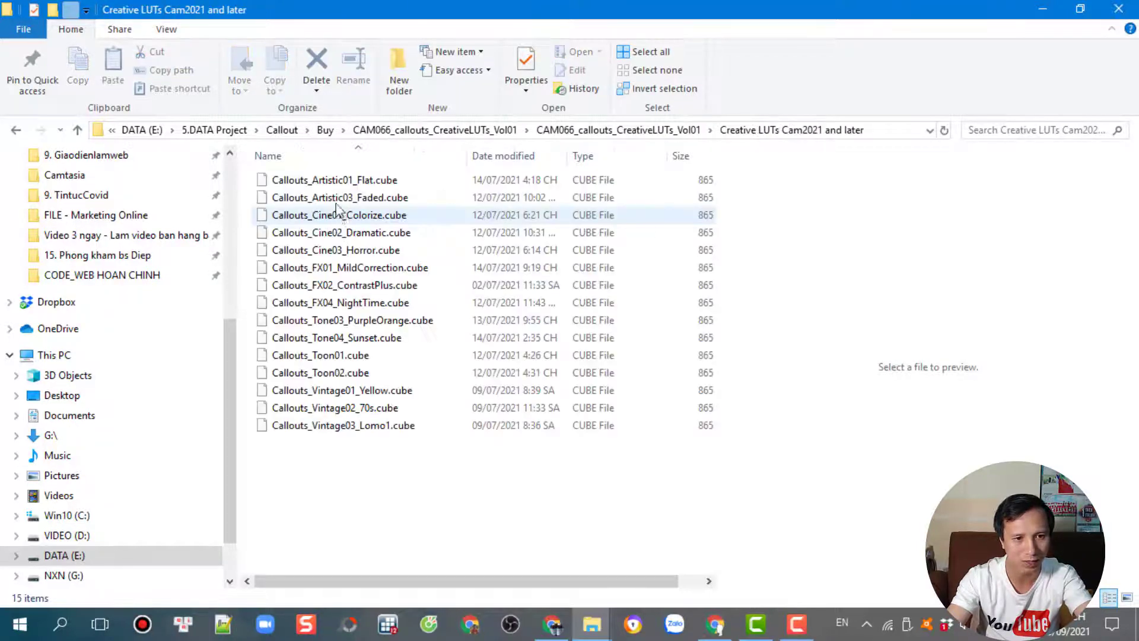
{"action": "left_click", "coordinate": [338, 184]}
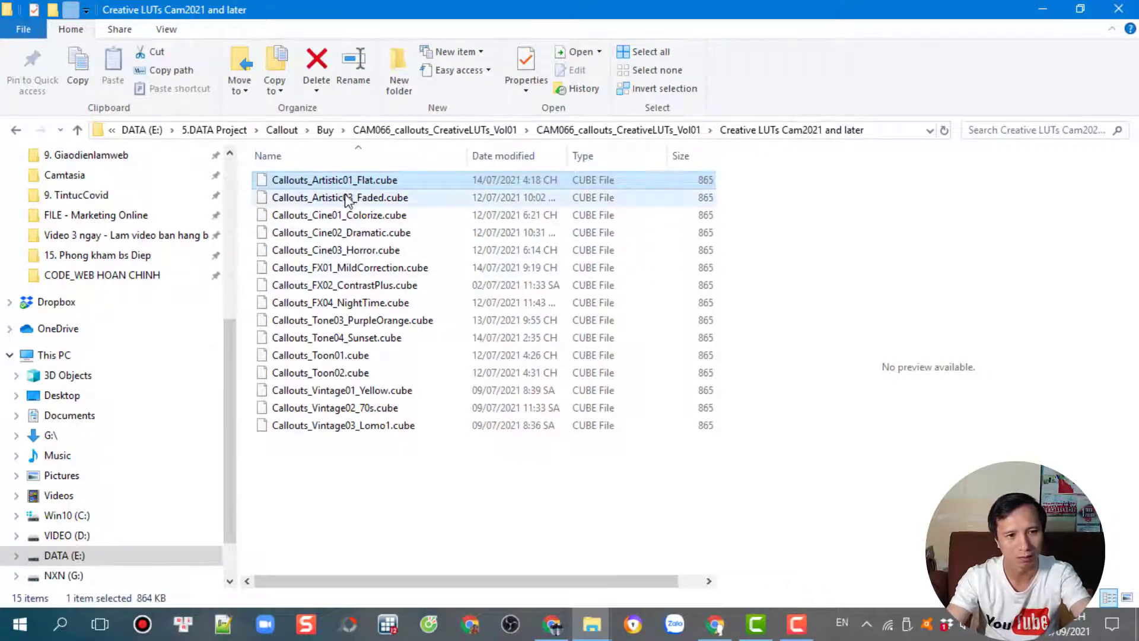
- Return to Camtasia and set the second clip's LUT to Callouts_Artistic01_Flat
{"action": "key", "text": "alt+Tab"}
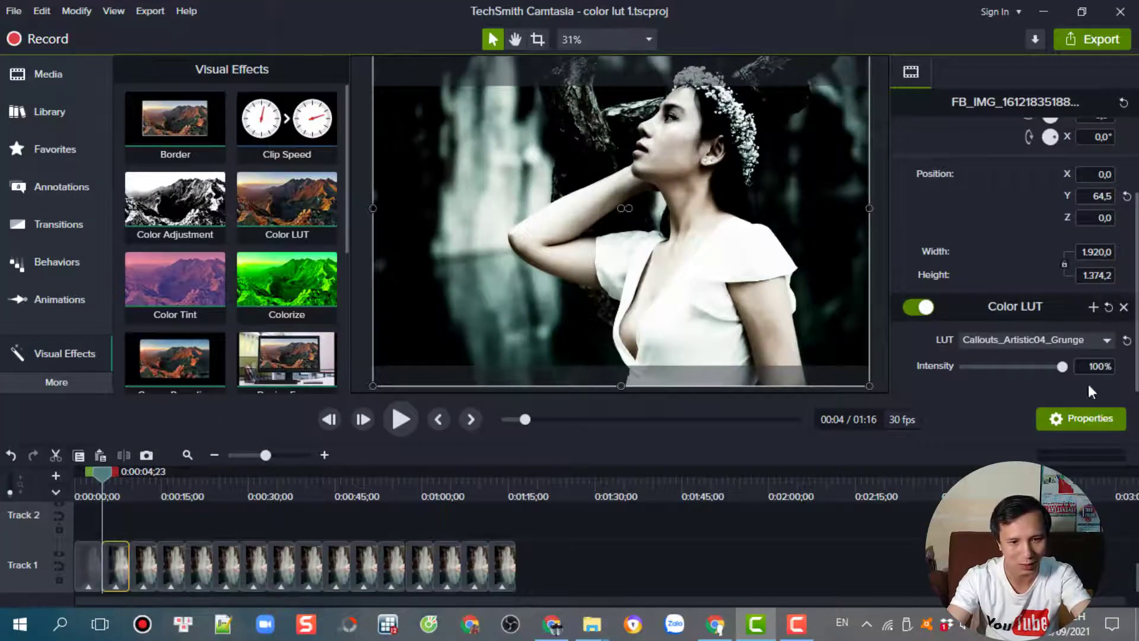
{"action": "left_click", "coordinate": [1104, 339]}
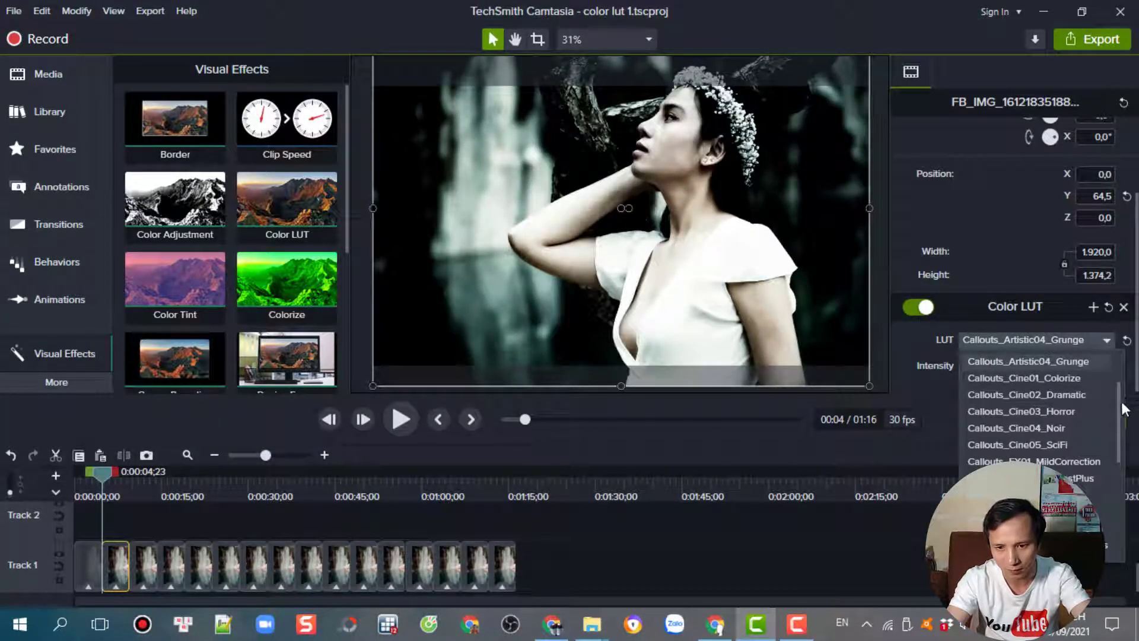
{"action": "left_click_drag", "start_coordinate": [1120, 403], "coordinate": [1111, 372]}
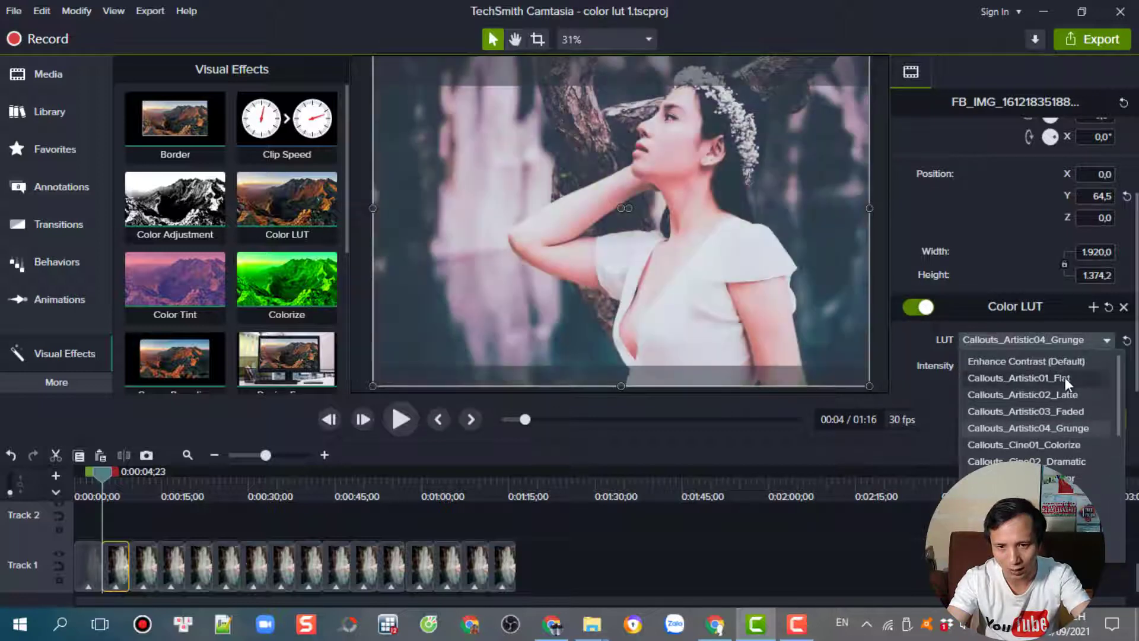
{"action": "left_click", "coordinate": [1066, 377]}
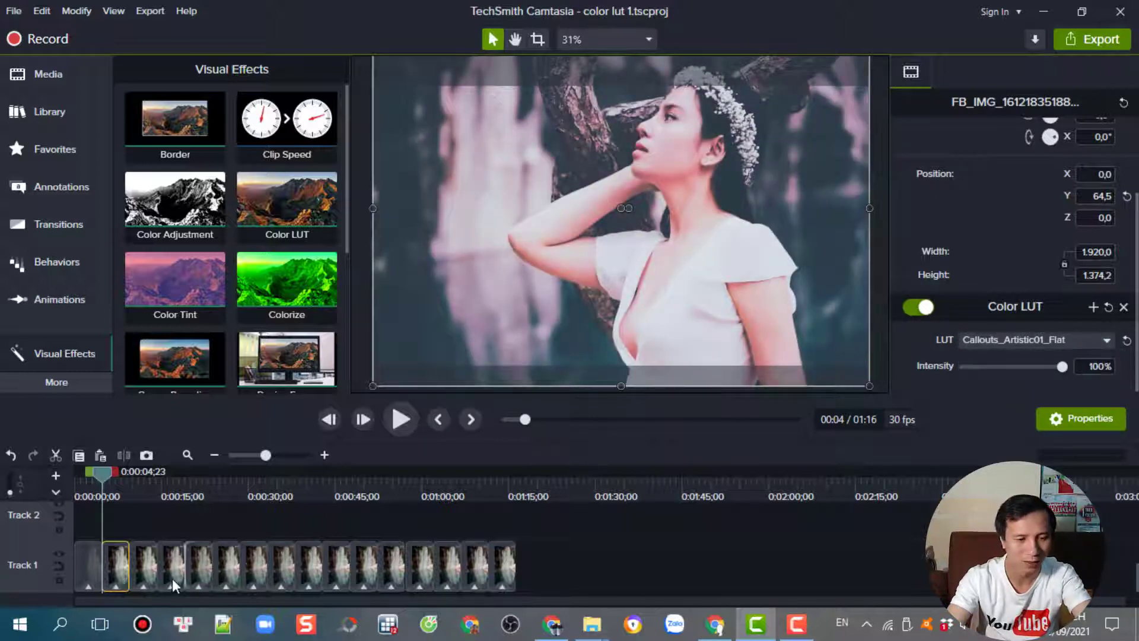
- Check the next LUT name in the folder, set the third clip's LUT to Callouts_Artistic03_Faded, and select the fourth clip
{"action": "left_click", "coordinate": [140, 564]}
{"action": "key", "text": "alt+Tab"}
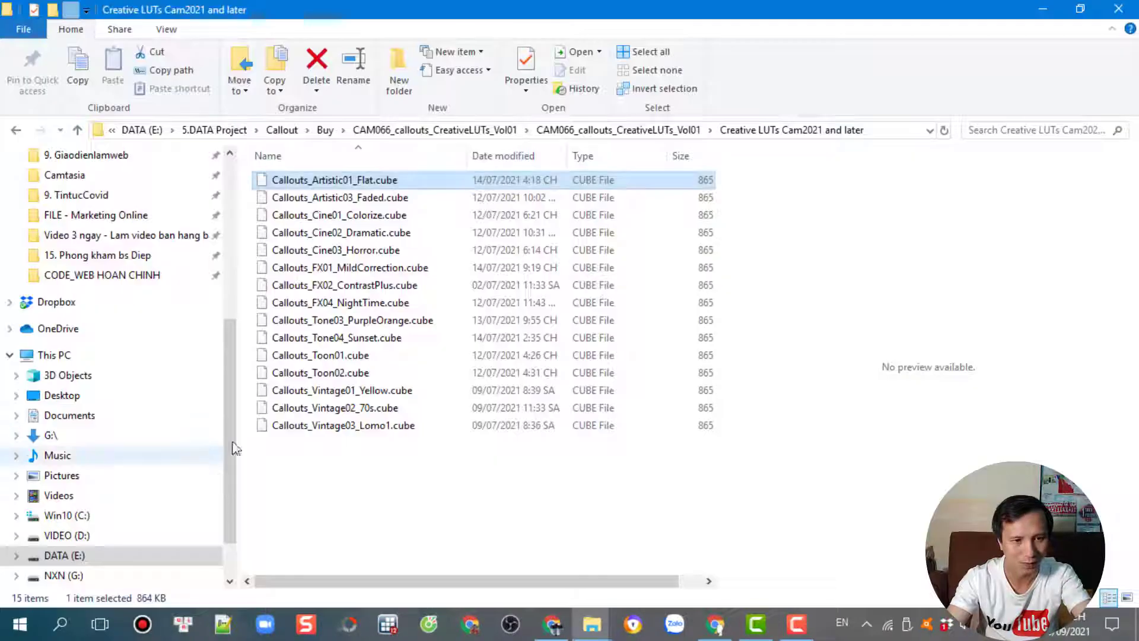
{"action": "key", "text": "alt+Tab"}
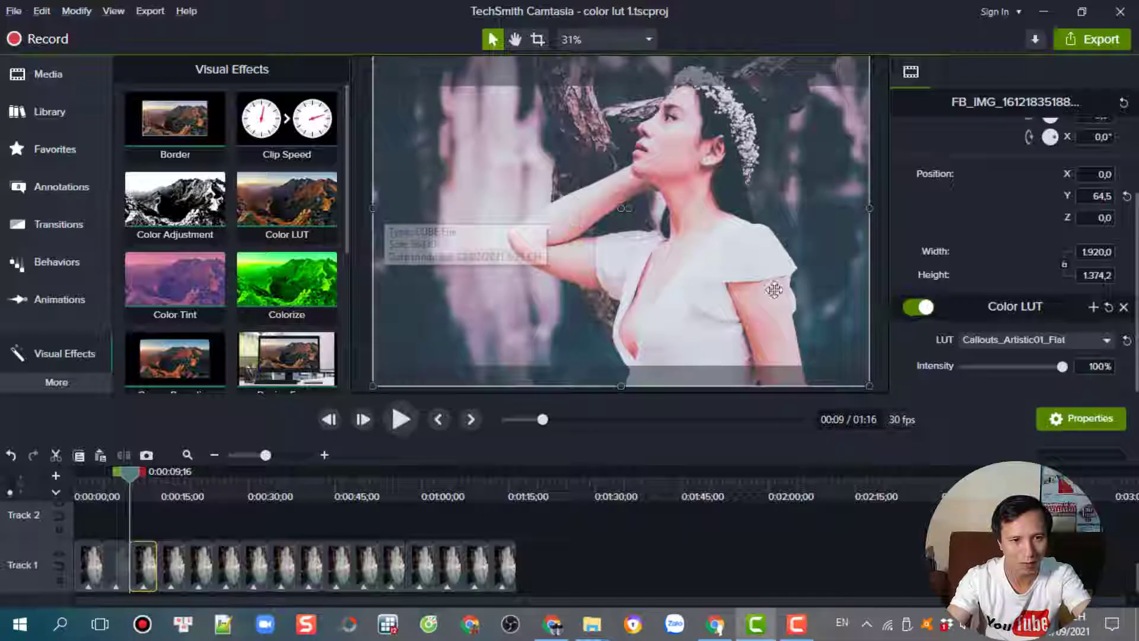
{"action": "left_click", "coordinate": [1108, 340]}
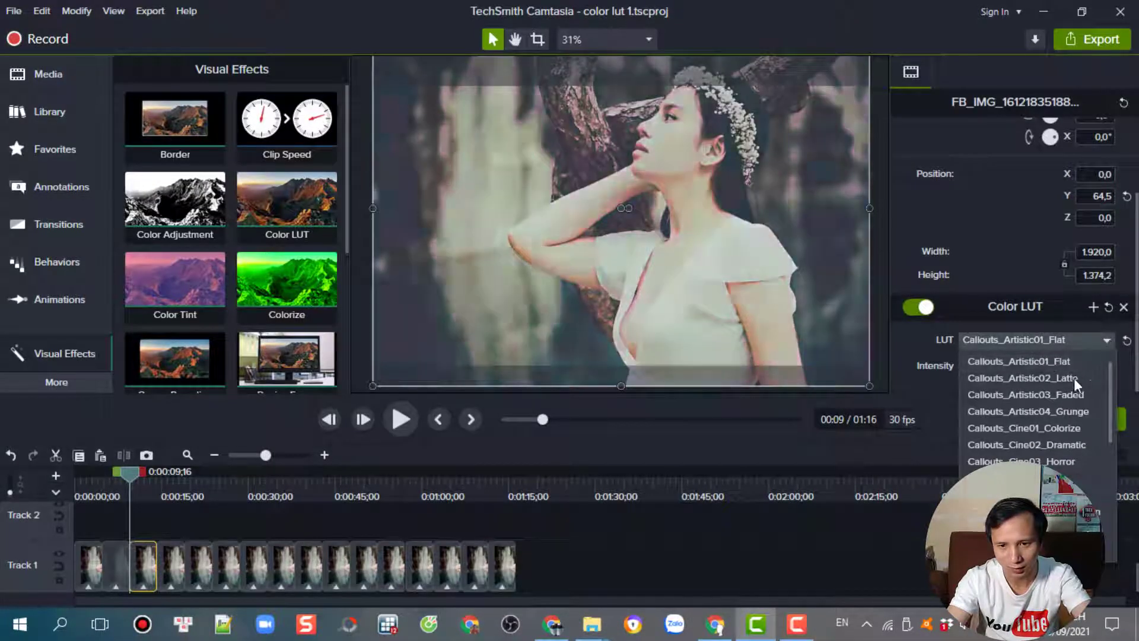
{"action": "left_click", "coordinate": [1063, 394]}
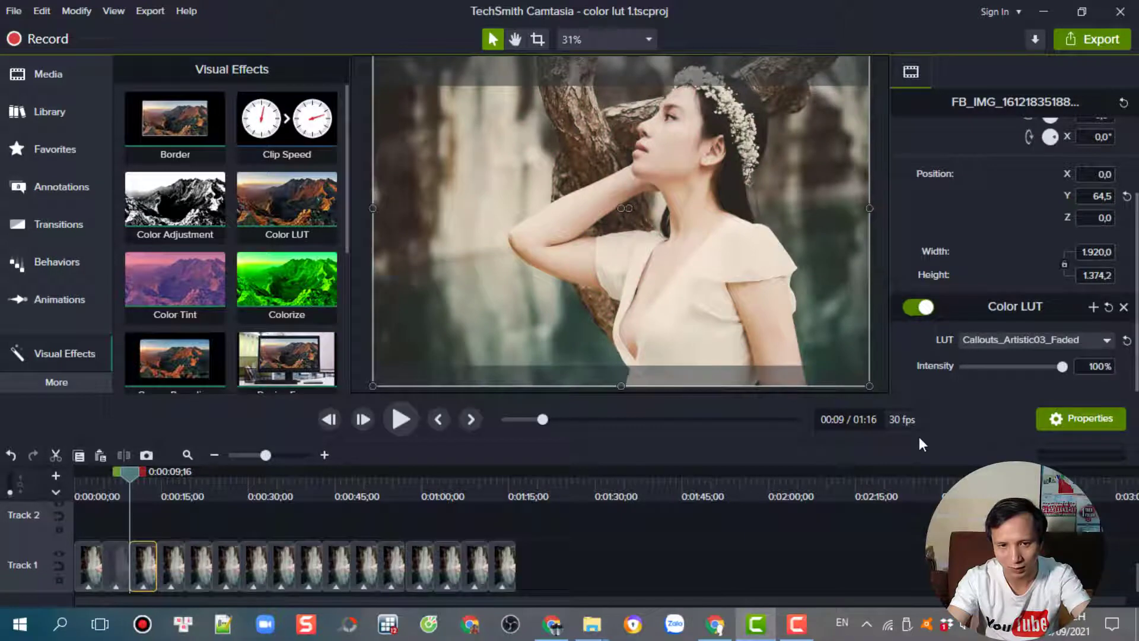
{"action": "left_click", "coordinate": [172, 563]}
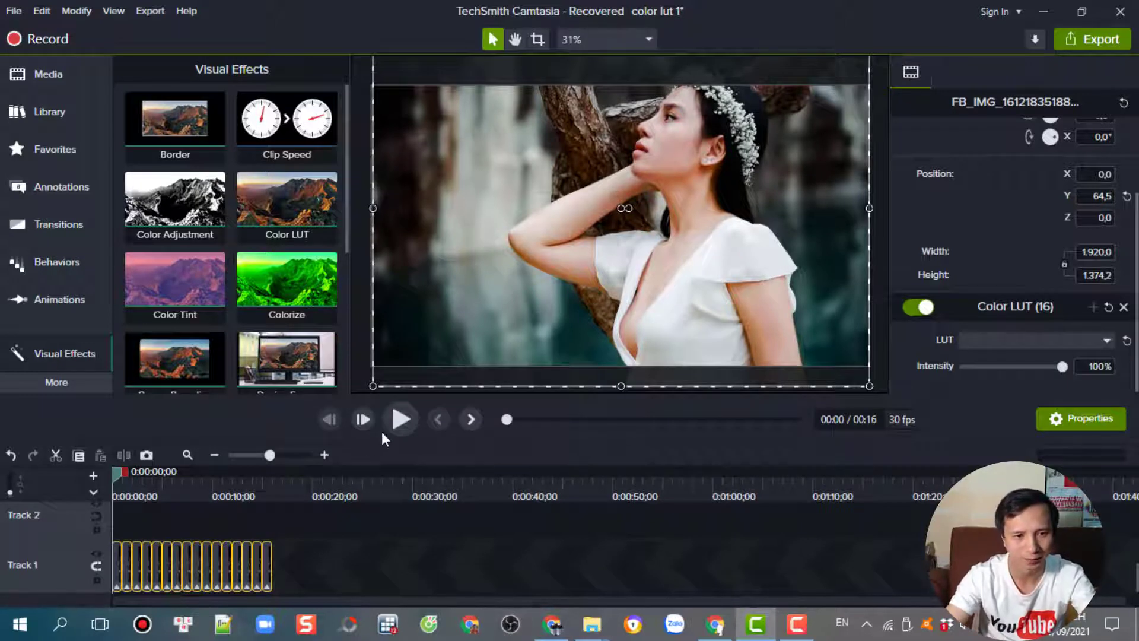
- Play through the sequence of clips on Track 1 to compare the different LUT looks
{"action": "left_click", "coordinate": [401, 422]}
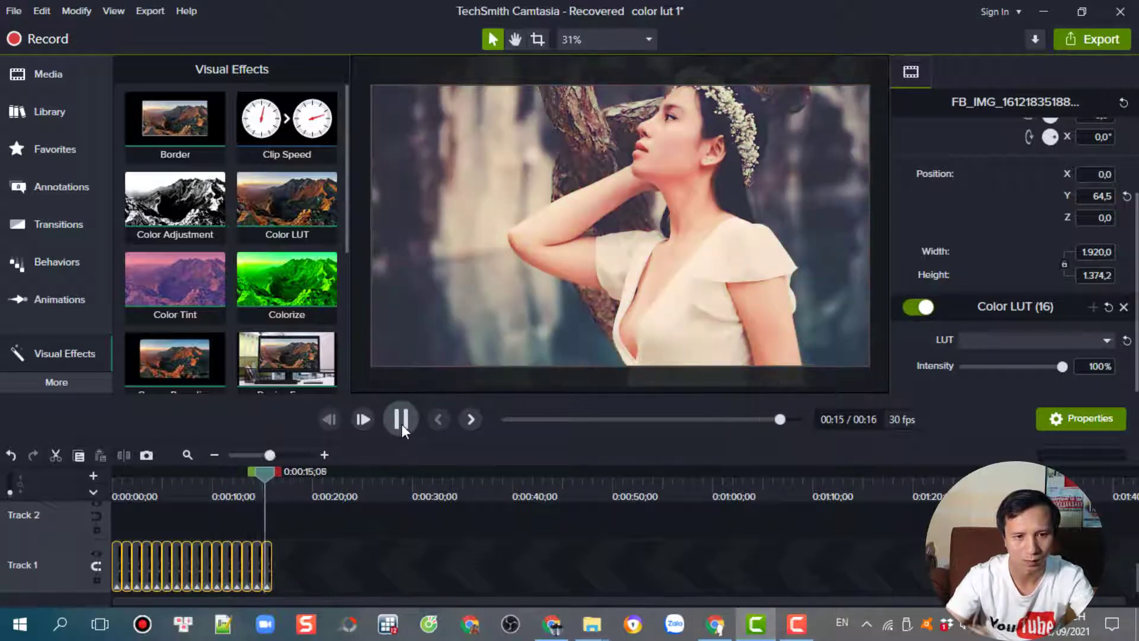
{"action": "left_click", "coordinate": [400, 425]}
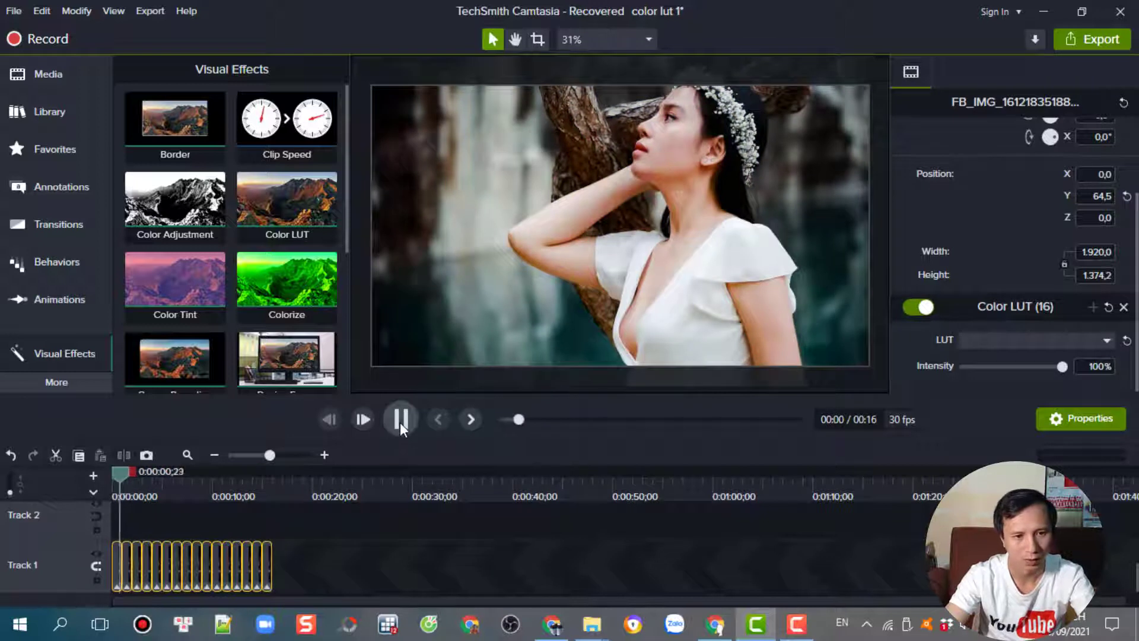
{"action": "left_click", "coordinate": [400, 422]}
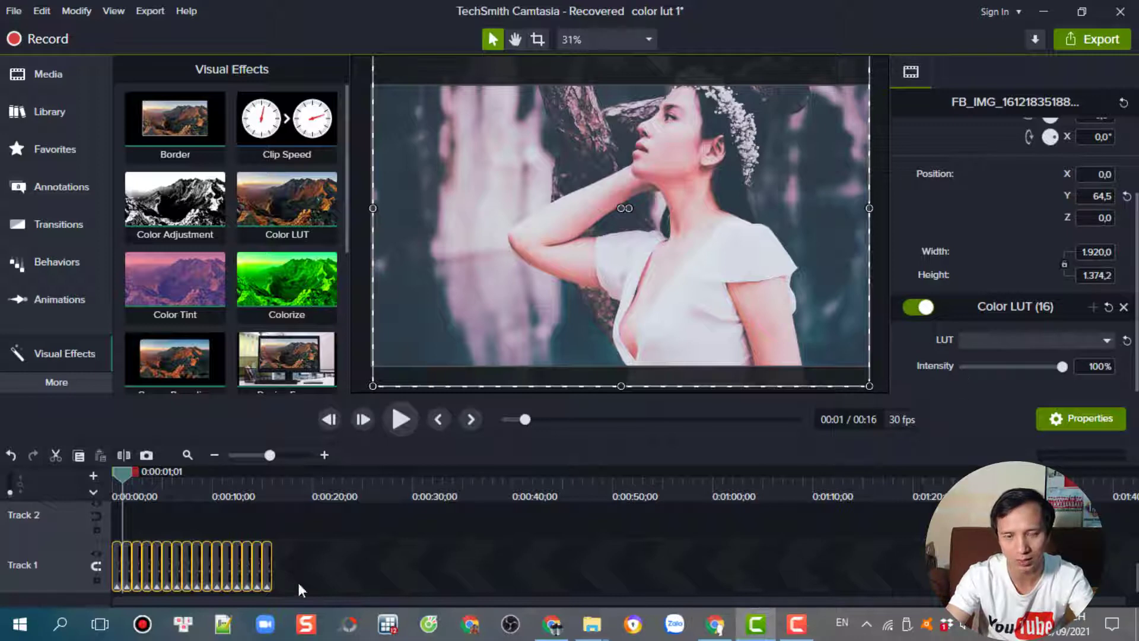
- With the playhead at 0:00:11;26, try the selected clips' Color LUT intensity at 0%, then set it to 69%
{"action": "left_click_drag", "start_coordinate": [147, 484], "coordinate": [230, 500]}
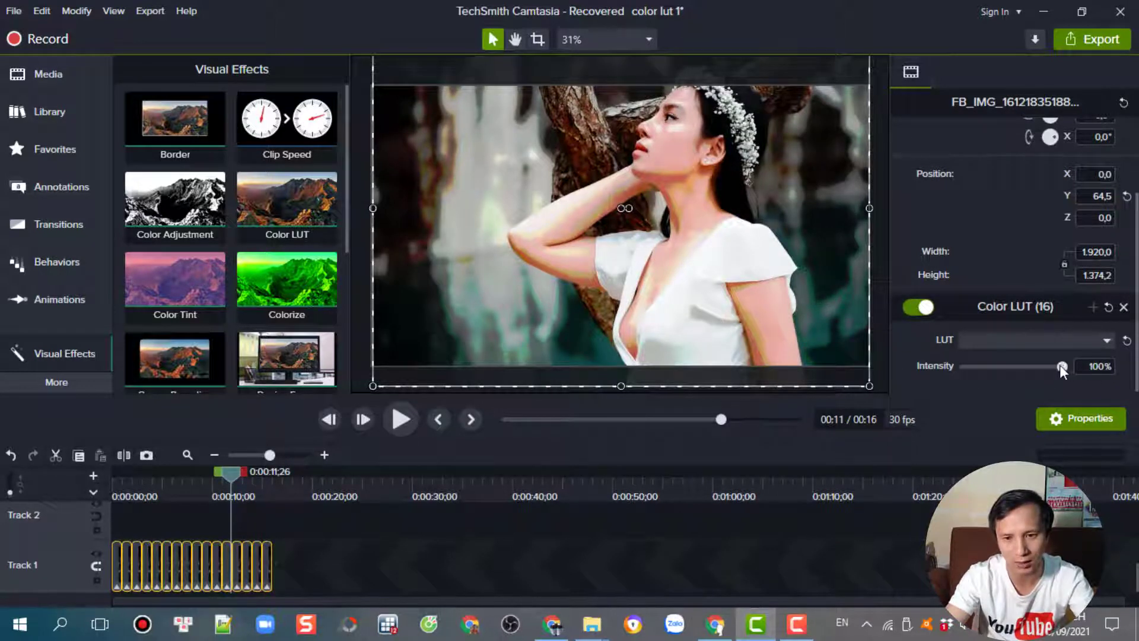
{"action": "left_click_drag", "start_coordinate": [1059, 365], "coordinate": [944, 377]}
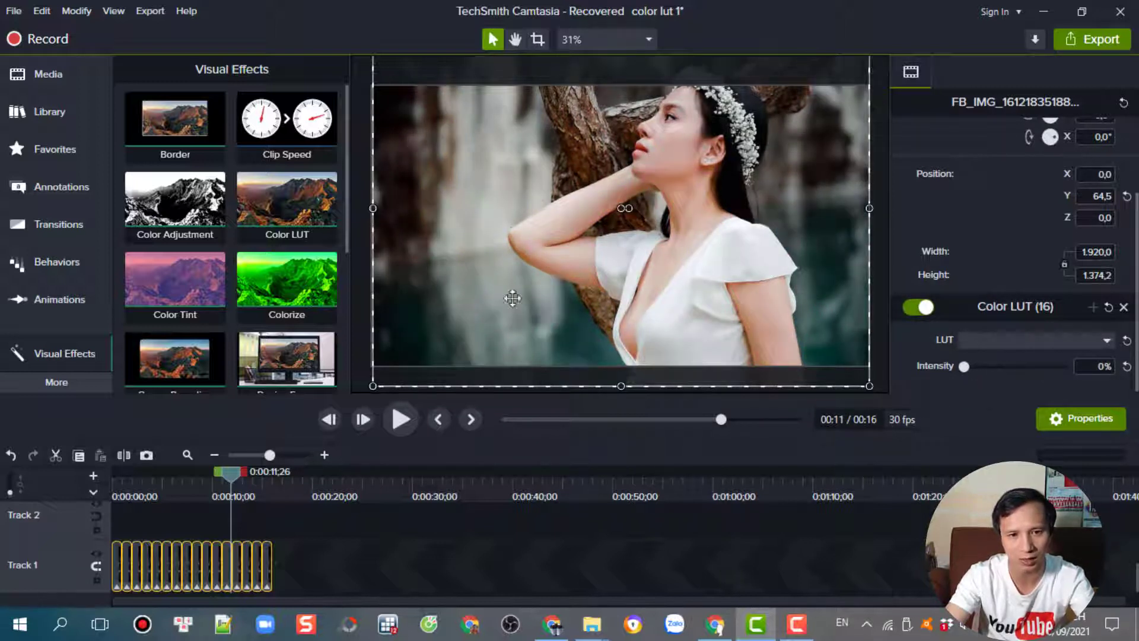
{"action": "left_click_drag", "start_coordinate": [966, 368], "coordinate": [1033, 362]}
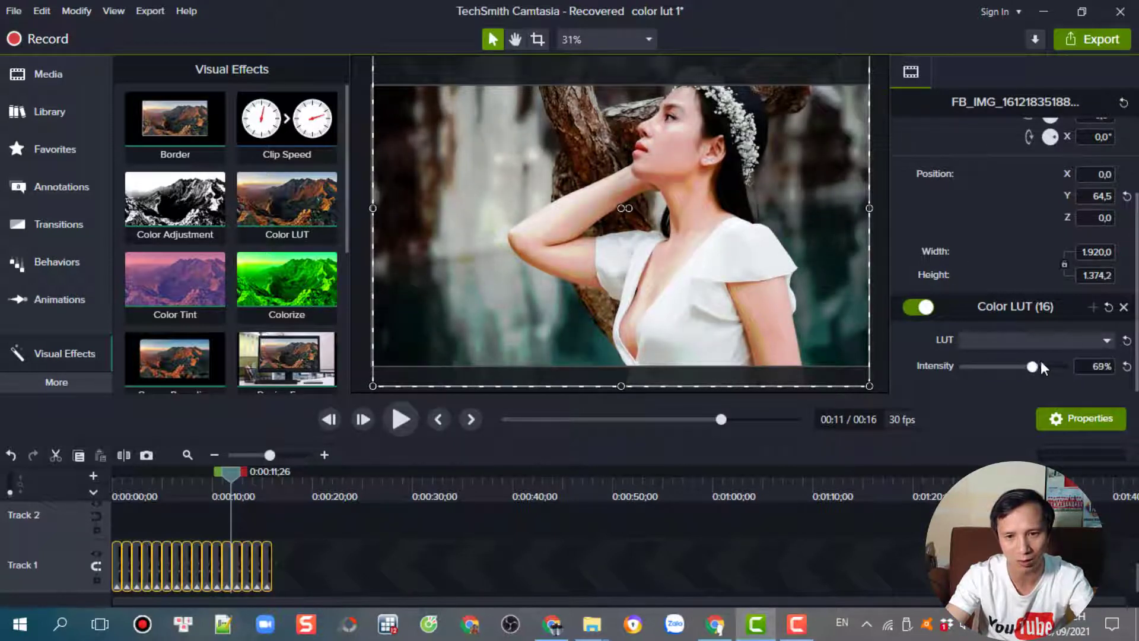